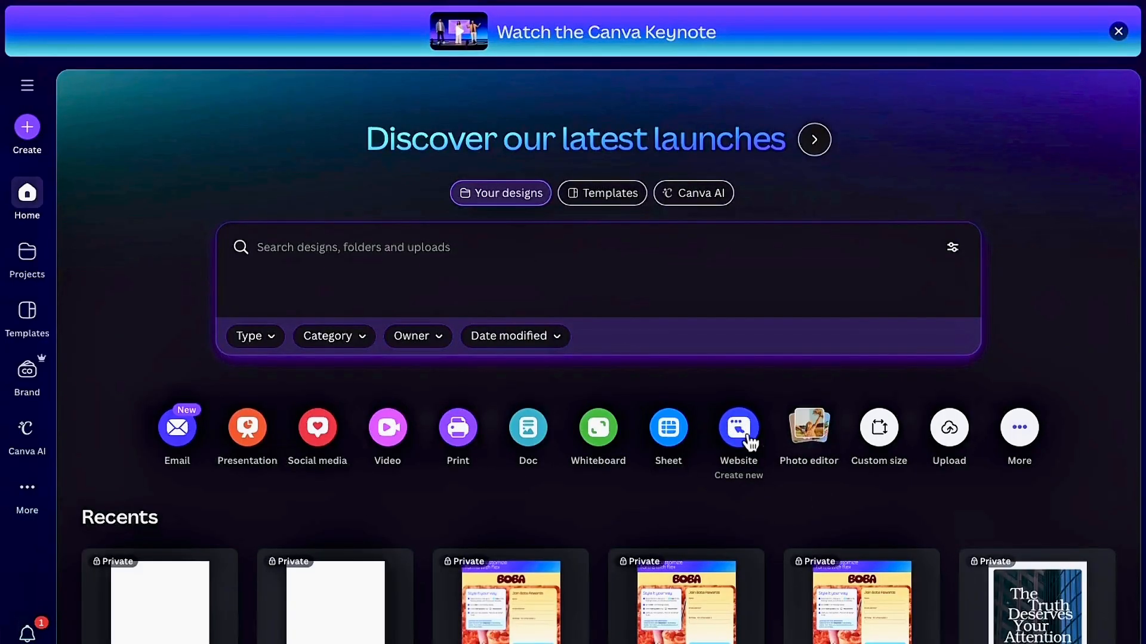
Create a new website design and apply the Cream and Brown Photographic Beauty Site Launch Website template
{"action": "left_click", "coordinate": [739, 429]}
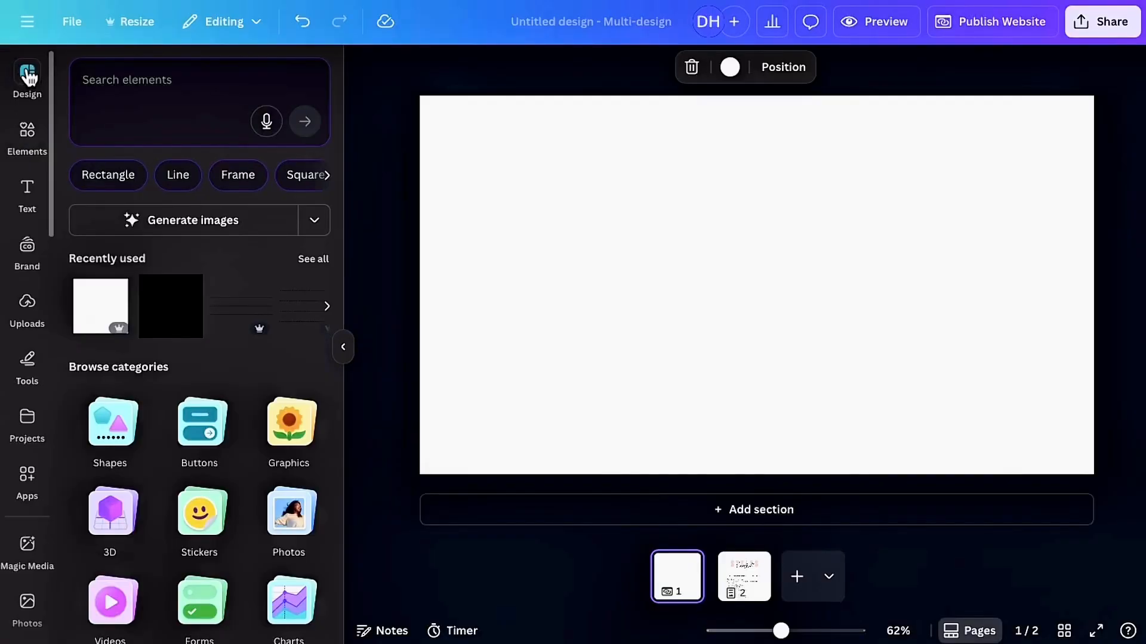
{"action": "left_click", "coordinate": [28, 75]}
{"action": "scroll", "coordinate": [276, 360], "scroll_direction": "down", "scroll_amount": 3}
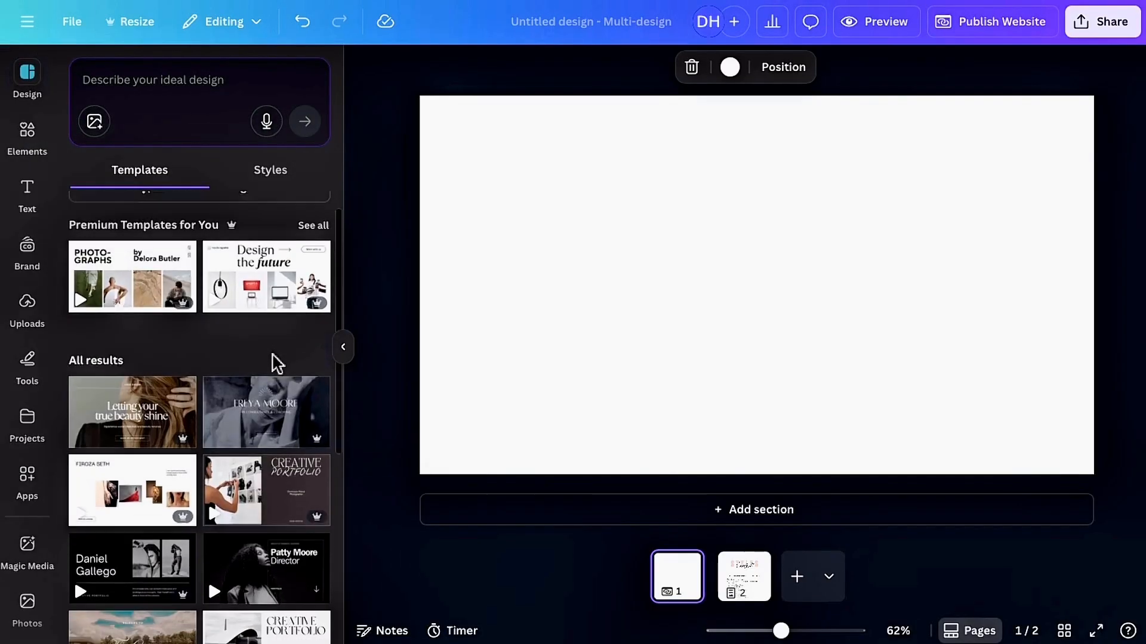
{"action": "scroll", "coordinate": [274, 363], "scroll_direction": "down", "scroll_amount": 1}
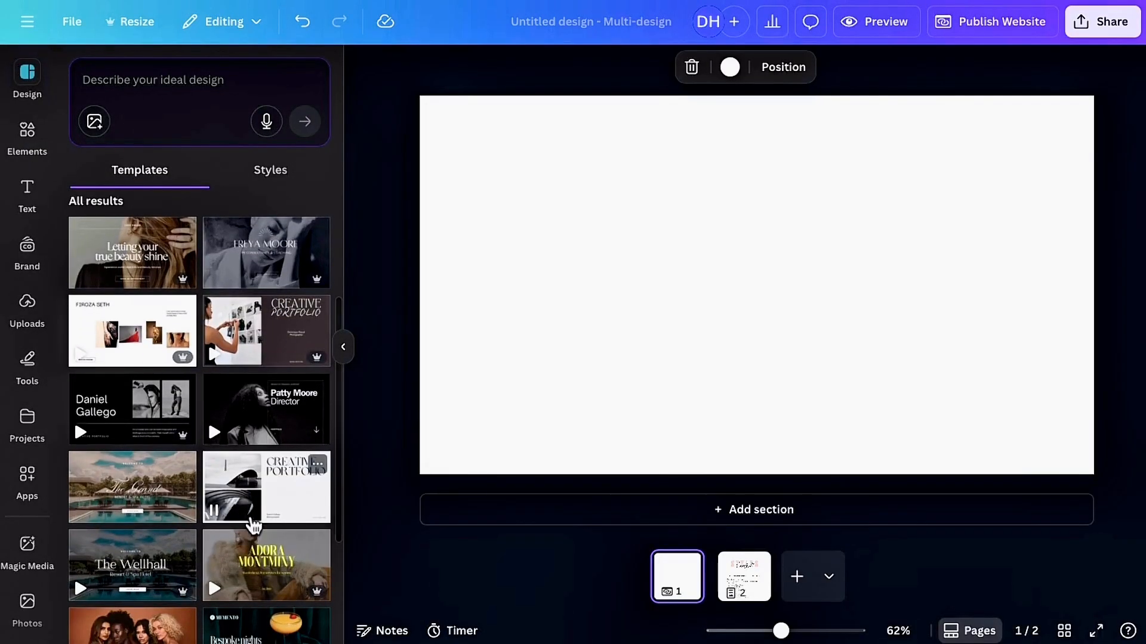
{"action": "scroll", "coordinate": [253, 387], "scroll_direction": "down", "scroll_amount": 7}
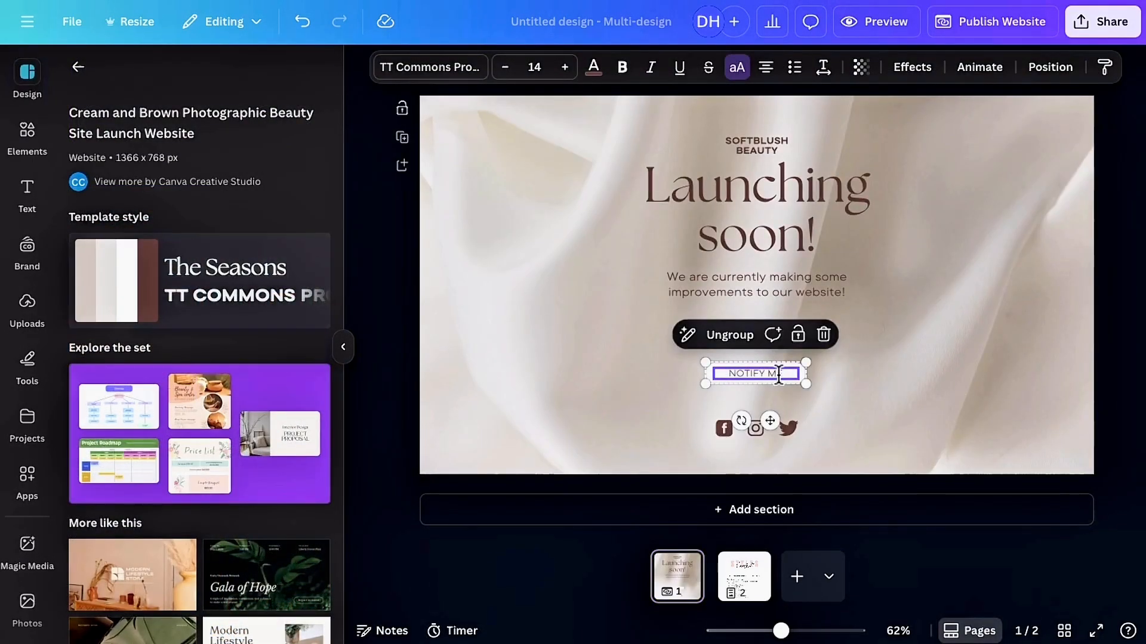
Delete the NOTIFY ME button from the launch page
{"action": "left_click", "coordinate": [824, 335]}
{"action": "left_click", "coordinate": [781, 329]}
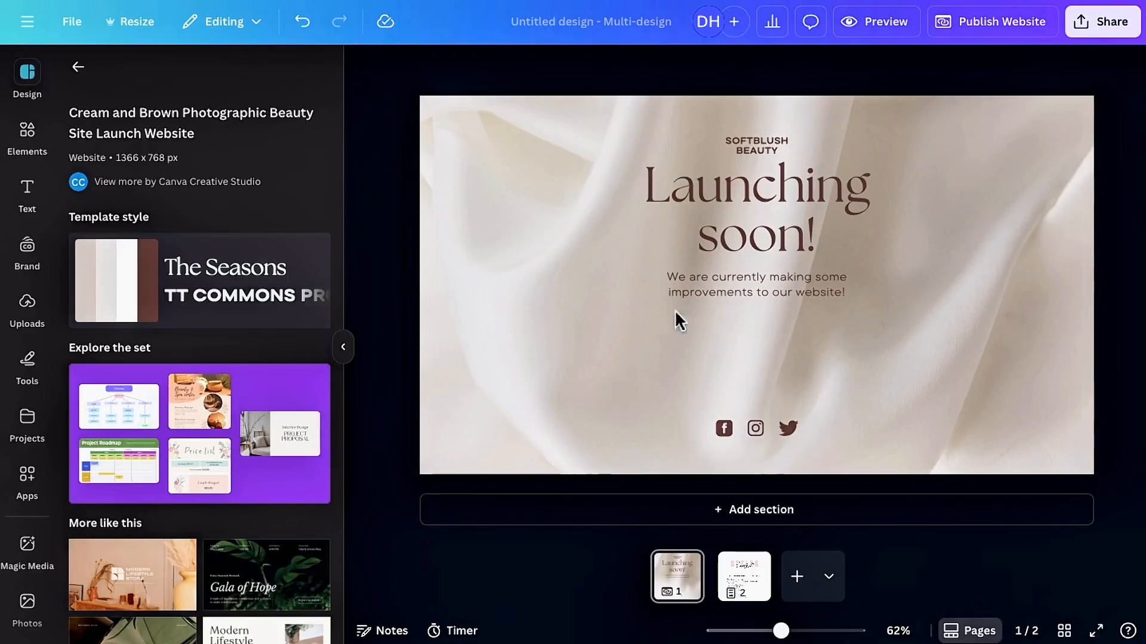
Browse the business form templates and add the "Subscribe to our newsletter" form to the page
{"action": "left_click", "coordinate": [28, 136]}
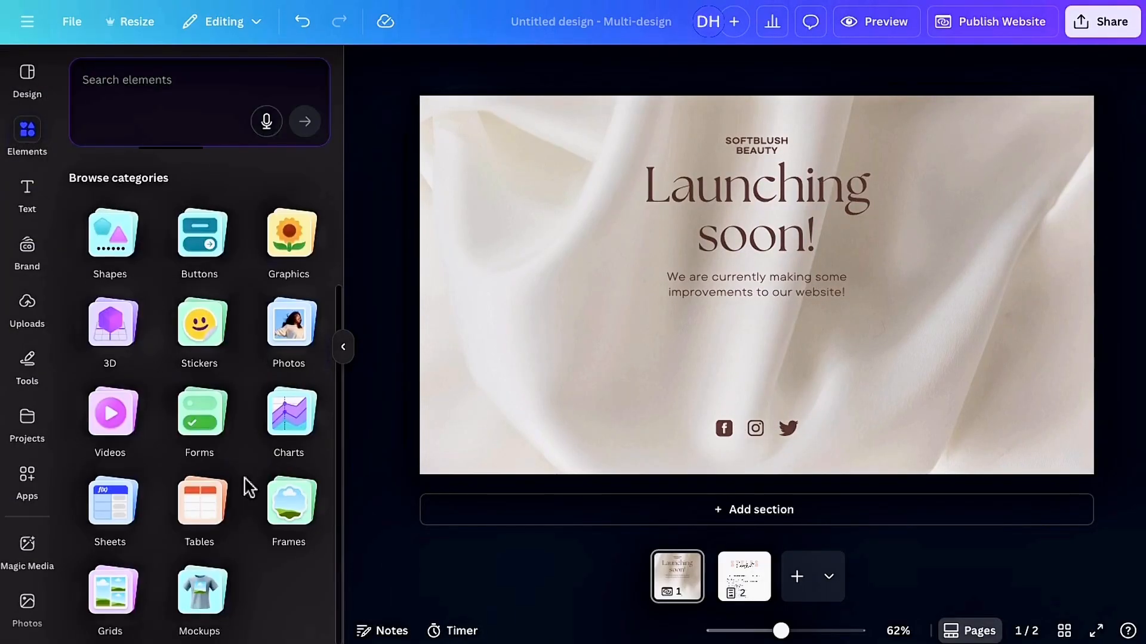
{"action": "left_click", "coordinate": [208, 425]}
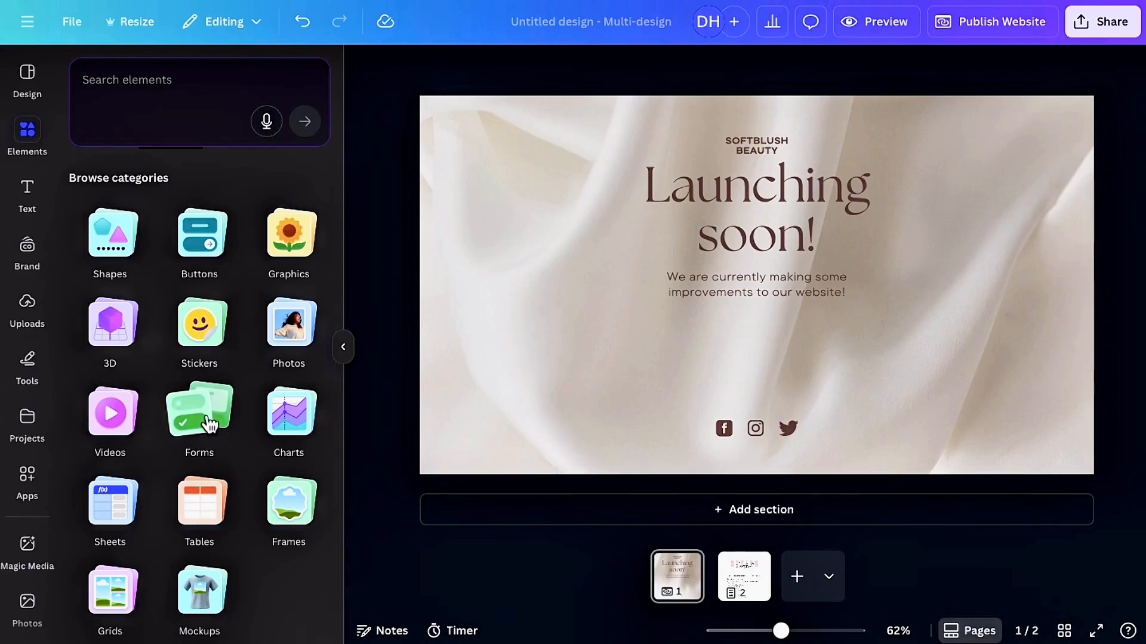
{"action": "scroll", "coordinate": [229, 160], "scroll_direction": "right", "scroll_amount": 5}
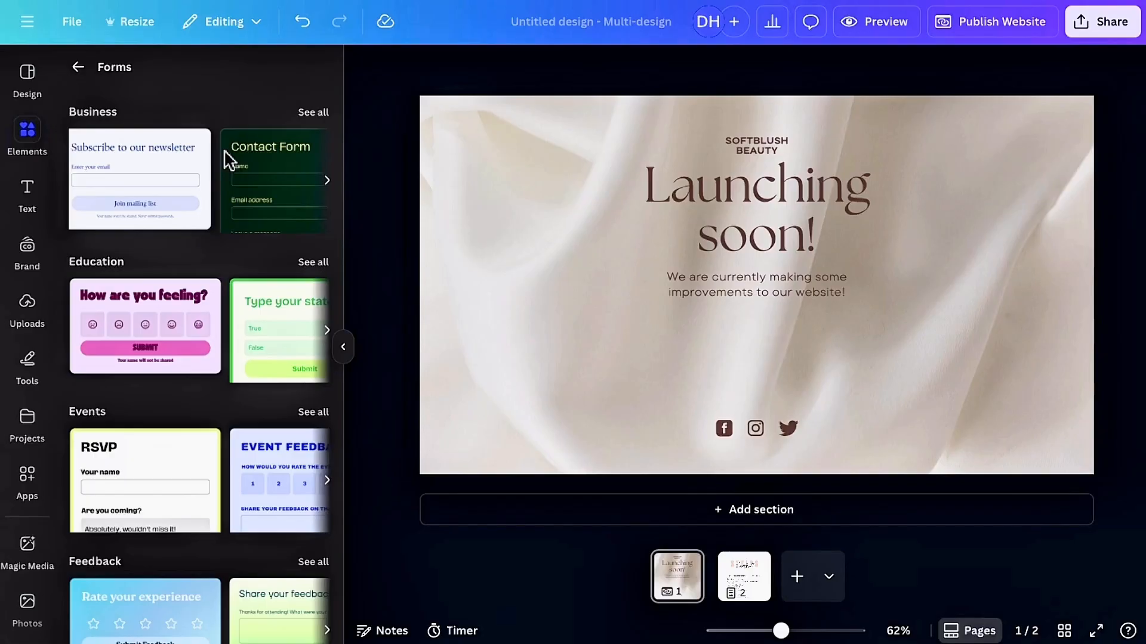
{"action": "scroll", "coordinate": [228, 160], "scroll_direction": "left", "scroll_amount": 3}
{"action": "scroll", "coordinate": [229, 160], "scroll_direction": "left", "scroll_amount": 2}
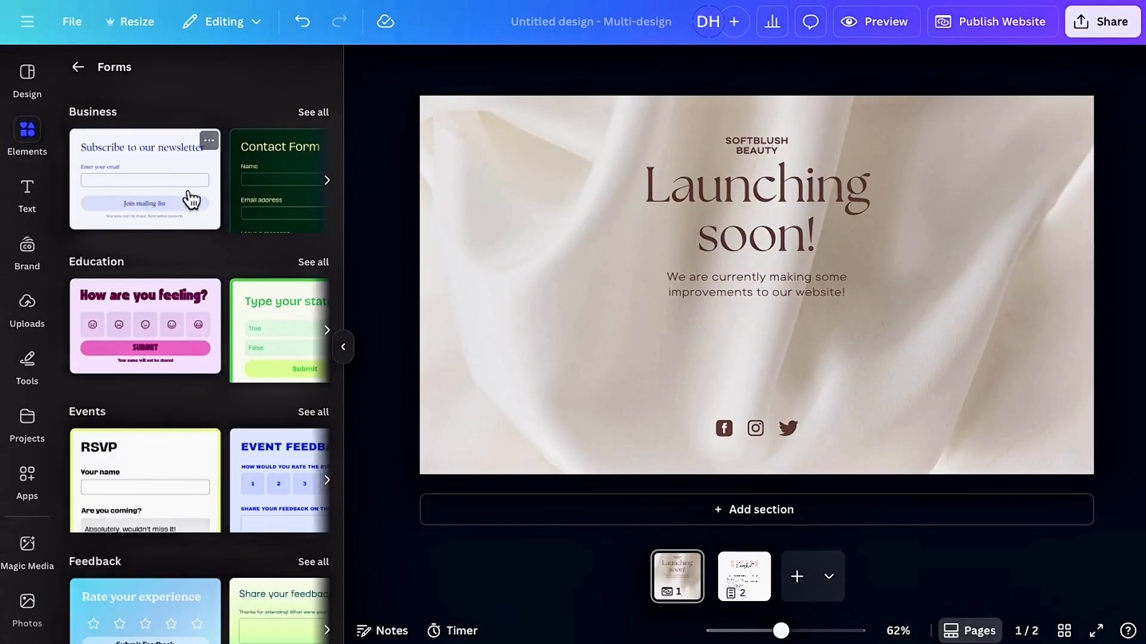
{"action": "scroll", "coordinate": [290, 184], "scroll_direction": "right", "scroll_amount": 4}
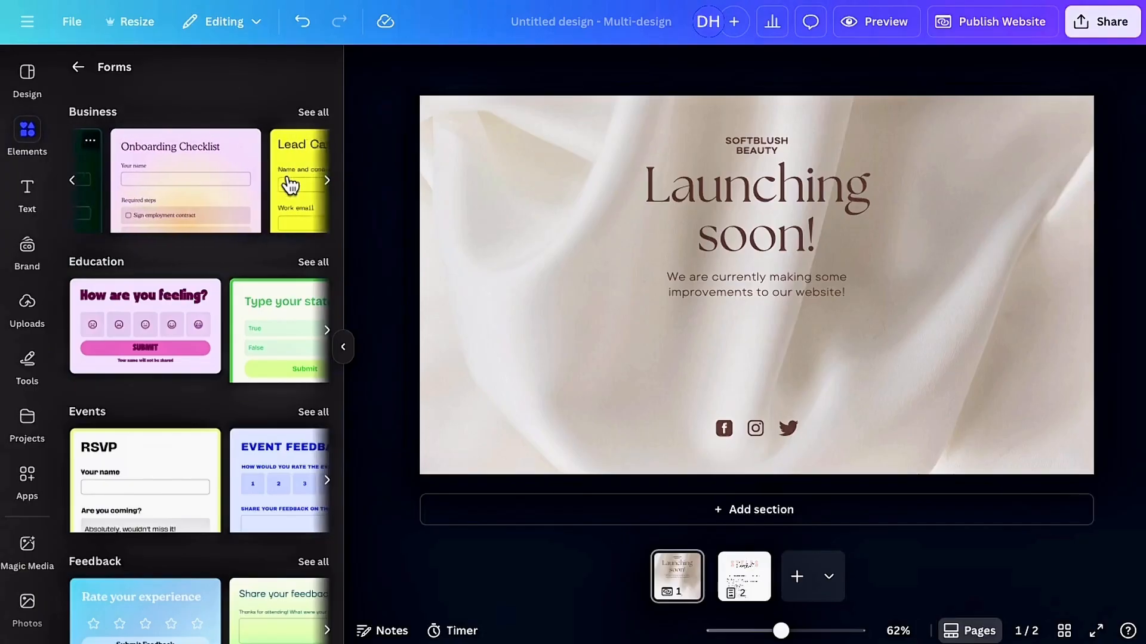
{"action": "scroll", "coordinate": [289, 185], "scroll_direction": "left", "scroll_amount": 1}
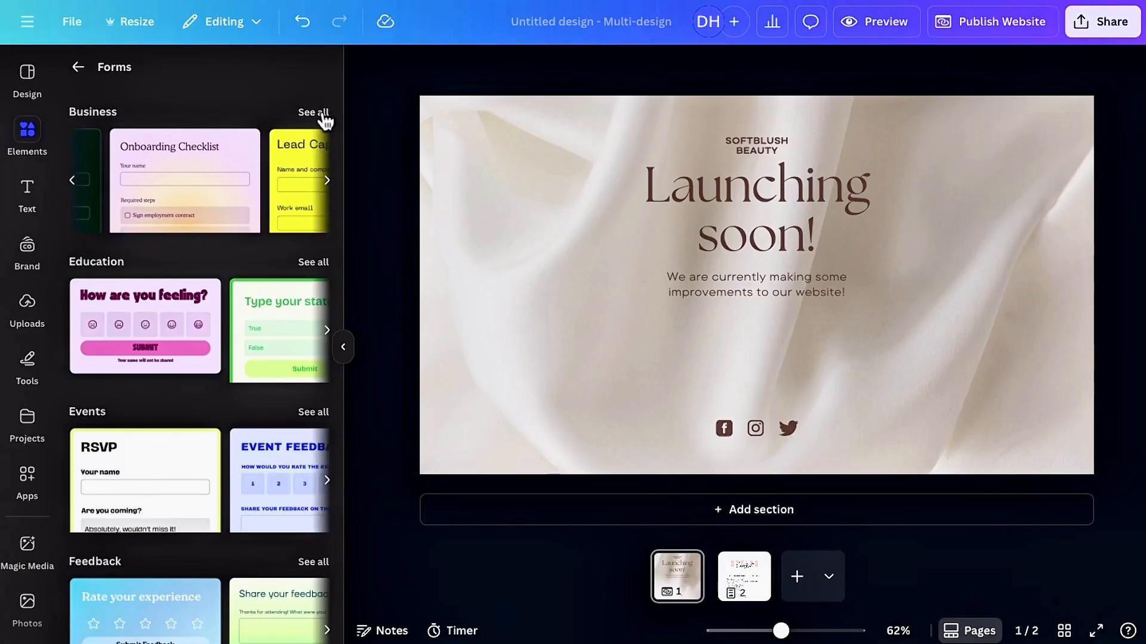
{"action": "left_click", "coordinate": [323, 114]}
{"action": "scroll", "coordinate": [254, 524], "scroll_direction": "down", "scroll_amount": 3}
{"action": "scroll", "coordinate": [253, 524], "scroll_direction": "up", "scroll_amount": 3}
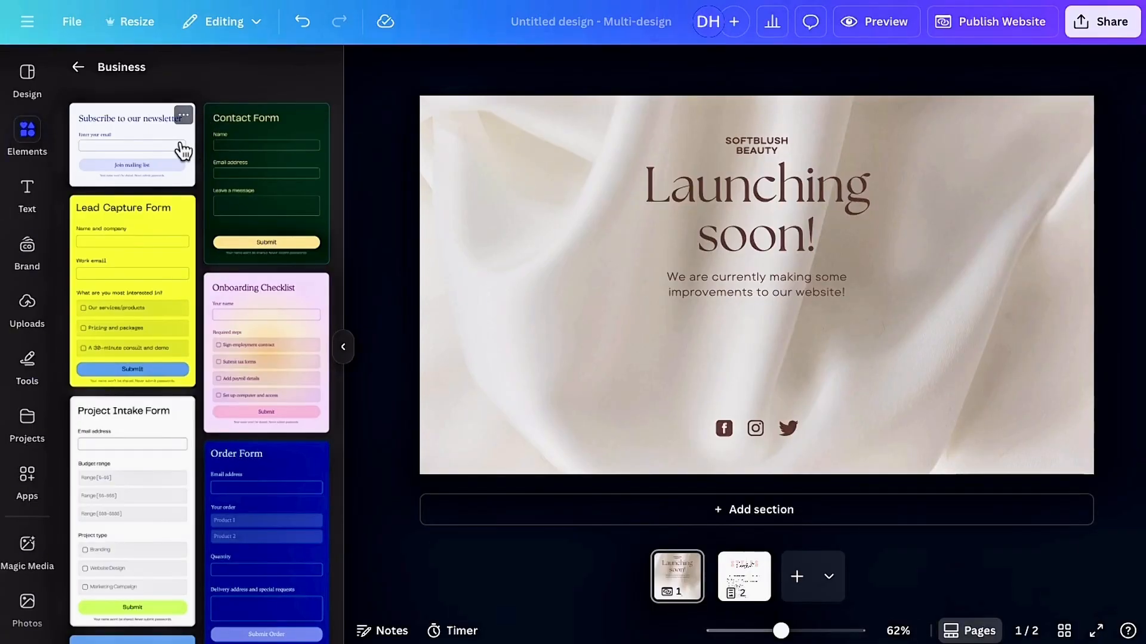
{"action": "left_click", "coordinate": [190, 117]}
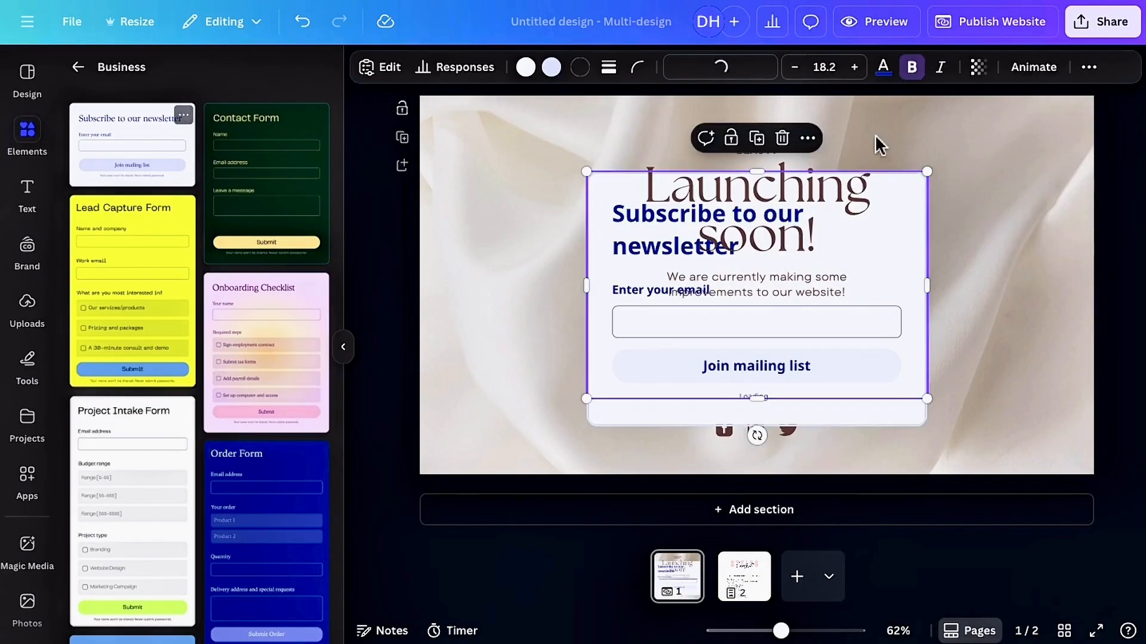
Shrink the newsletter form and move it aside, shifting the social icons down and the brand name and heading text up to make room
{"action": "left_click_drag", "start_coordinate": [926, 171], "coordinate": [1012, 328]}
{"action": "left_click_drag", "start_coordinate": [690, 428], "coordinate": [793, 439]}
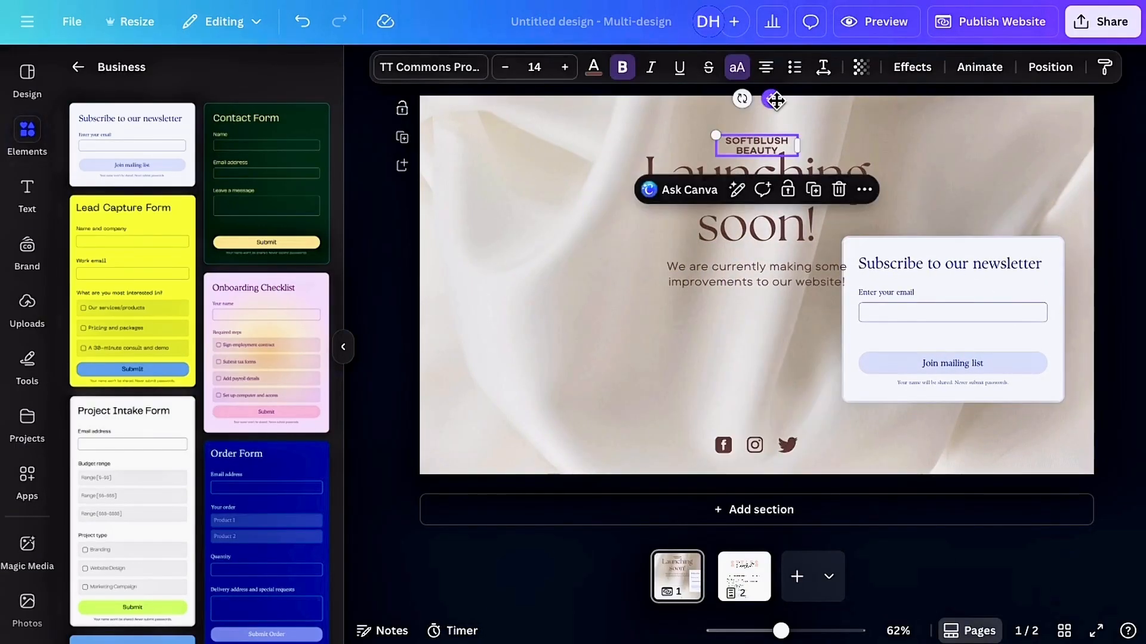
{"action": "left_click_drag", "start_coordinate": [776, 99], "coordinate": [777, 84]}
{"action": "left_click_drag", "start_coordinate": [791, 212], "coordinate": [791, 202]}
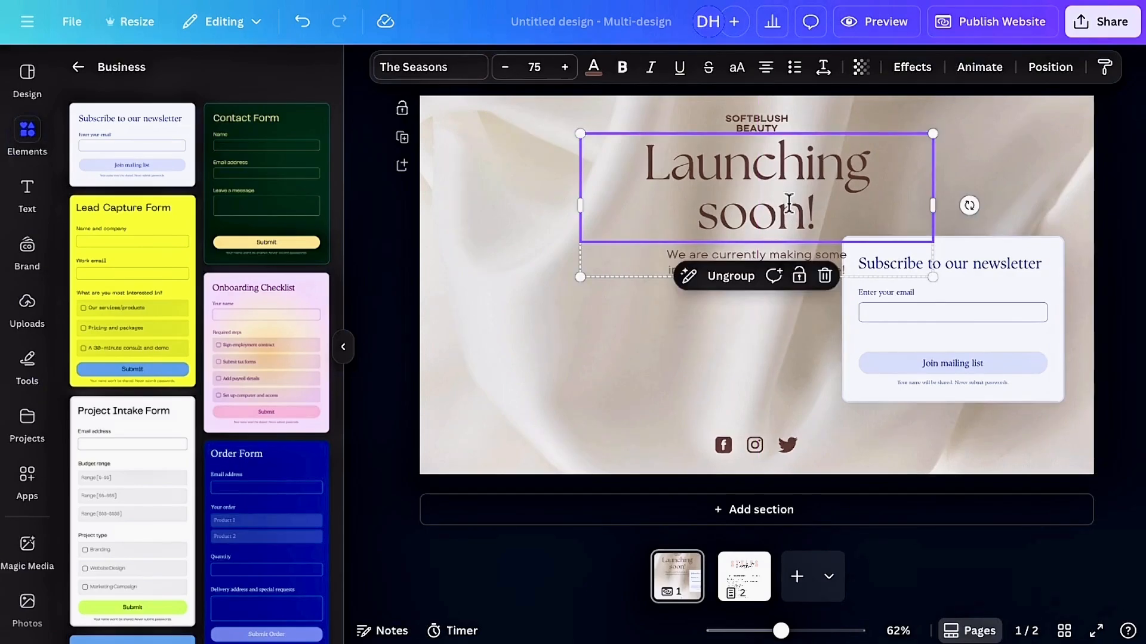
Shrink the newsletter form further and center it between the tagline and the social icons
{"action": "left_click", "coordinate": [992, 268]}
{"action": "left_click_drag", "start_coordinate": [1063, 237], "coordinate": [1010, 296]}
{"action": "left_click_drag", "start_coordinate": [929, 330], "coordinate": [762, 331]}
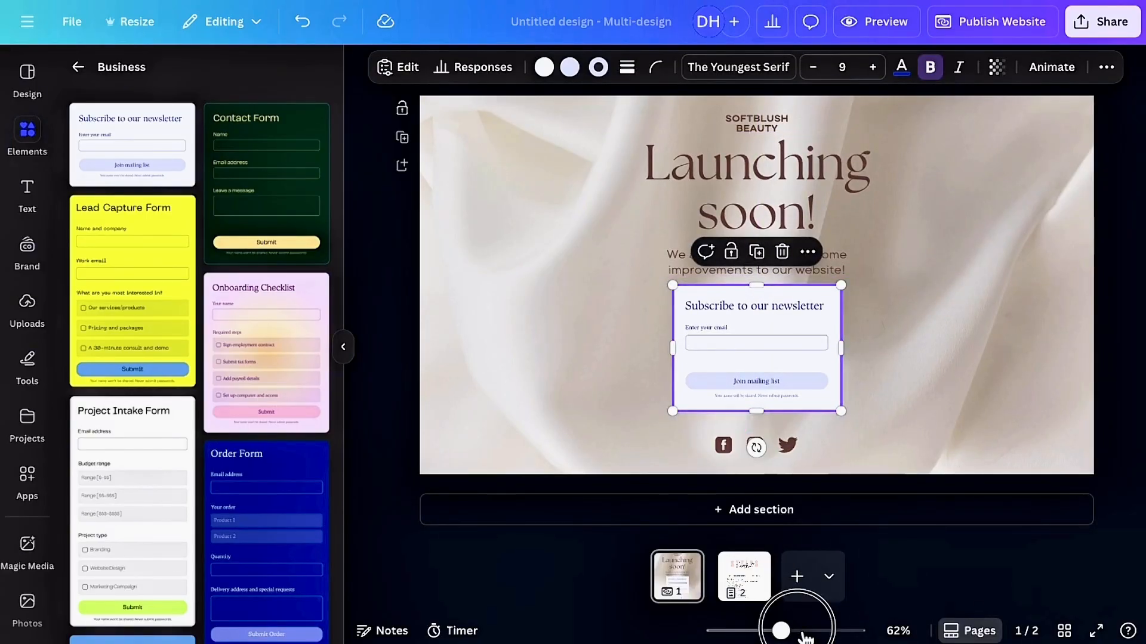
Set the newsletter form's background to the lightest pinkish beige of the page's photo colors
{"action": "left_click_drag", "start_coordinate": [782, 631], "coordinate": [798, 633]}
{"action": "scroll", "coordinate": [1084, 428], "scroll_direction": "down", "scroll_amount": 3}
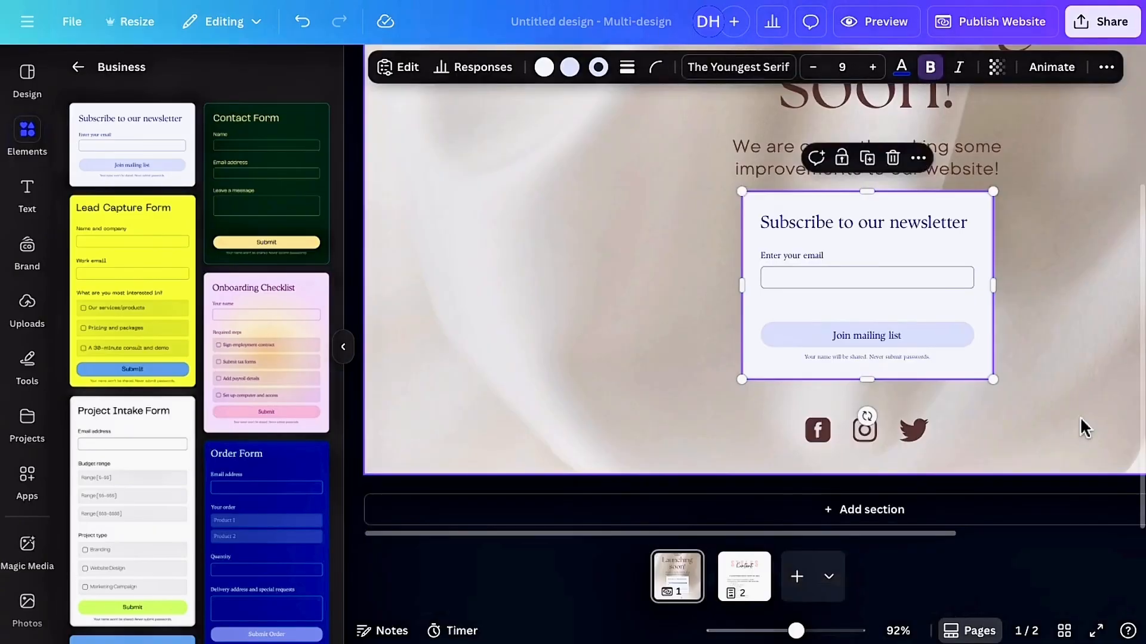
{"action": "scroll", "coordinate": [1084, 428], "scroll_direction": "up", "scroll_amount": 1}
{"action": "scroll", "coordinate": [1083, 428], "scroll_direction": "right", "scroll_amount": 1}
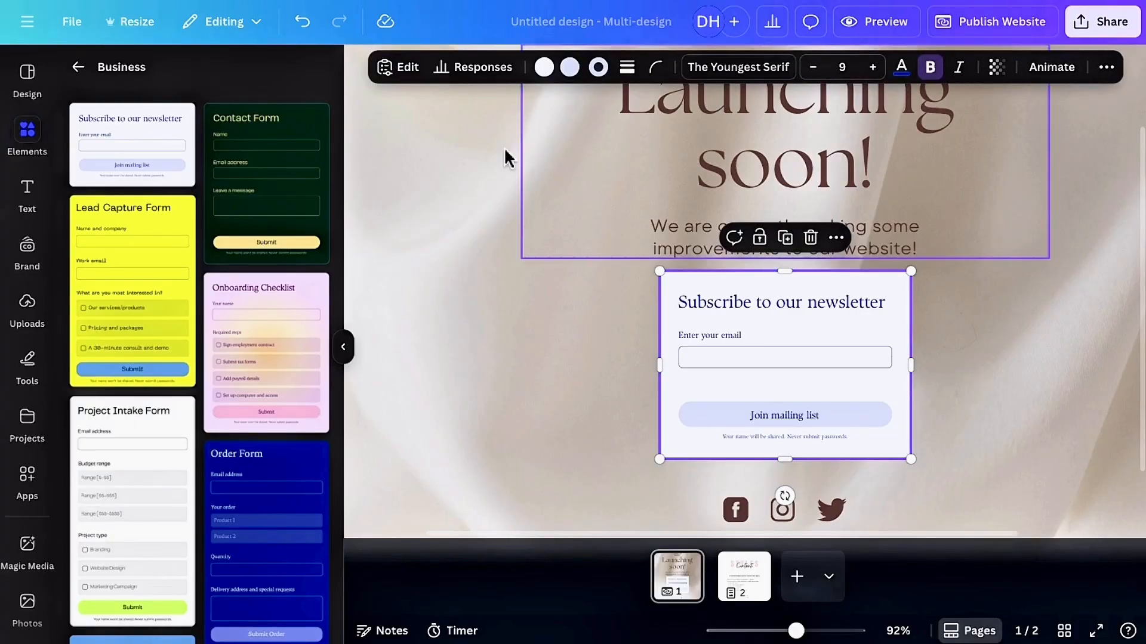
{"action": "left_click", "coordinate": [552, 71]}
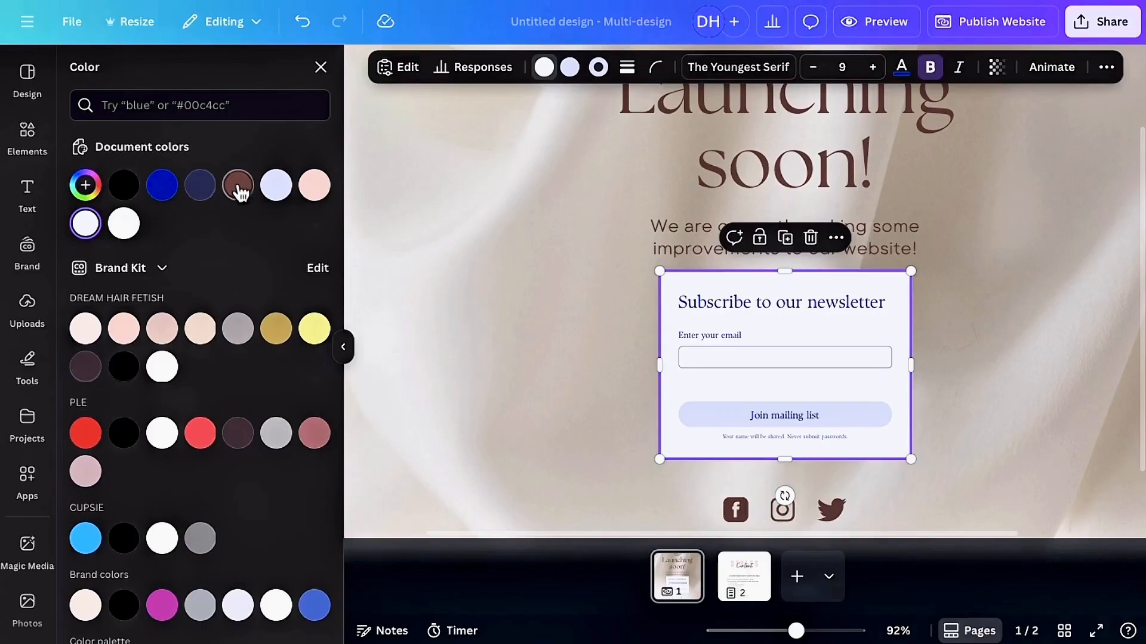
{"action": "left_click", "coordinate": [240, 189]}
{"action": "left_click", "coordinate": [94, 375]}
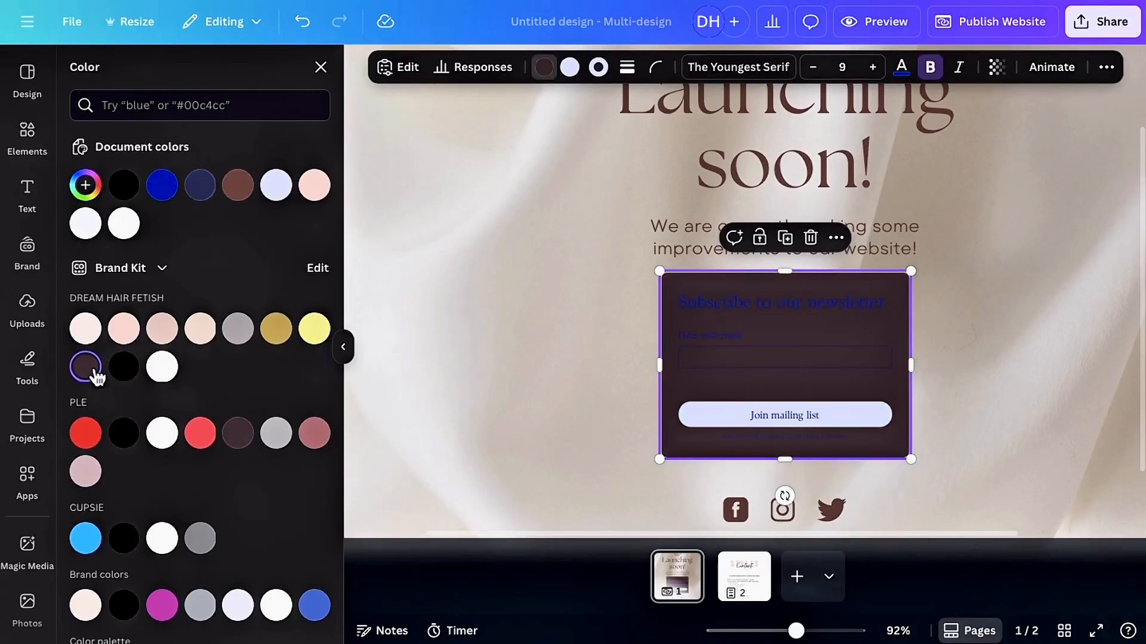
{"action": "scroll", "coordinate": [155, 397], "scroll_direction": "down", "scroll_amount": 8}
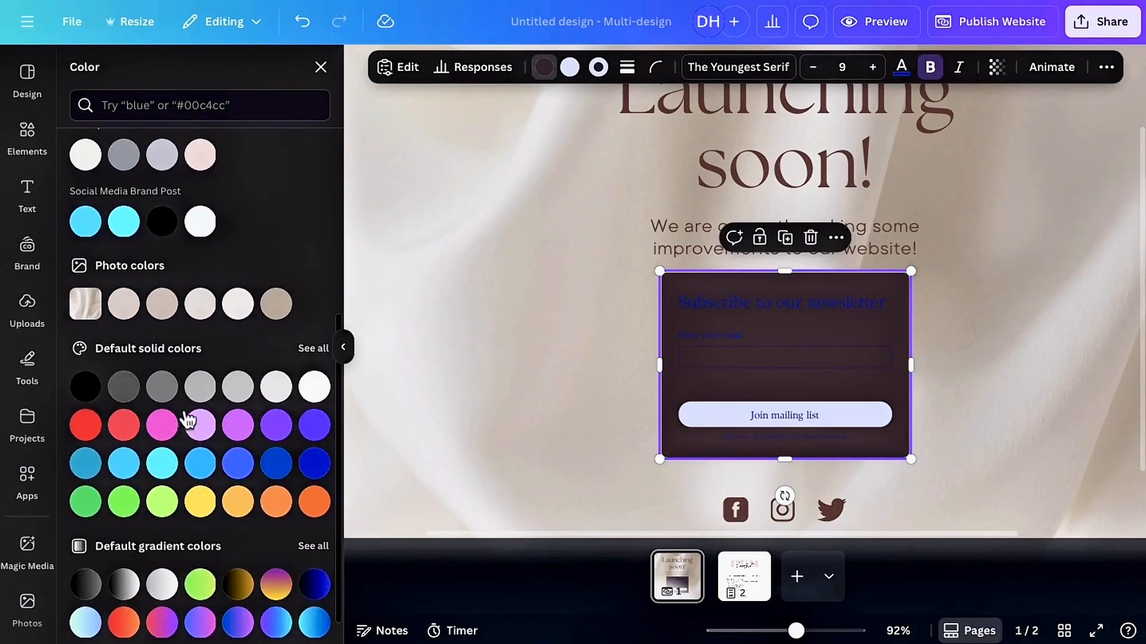
{"action": "left_click", "coordinate": [278, 317]}
{"action": "left_click", "coordinate": [124, 304]}
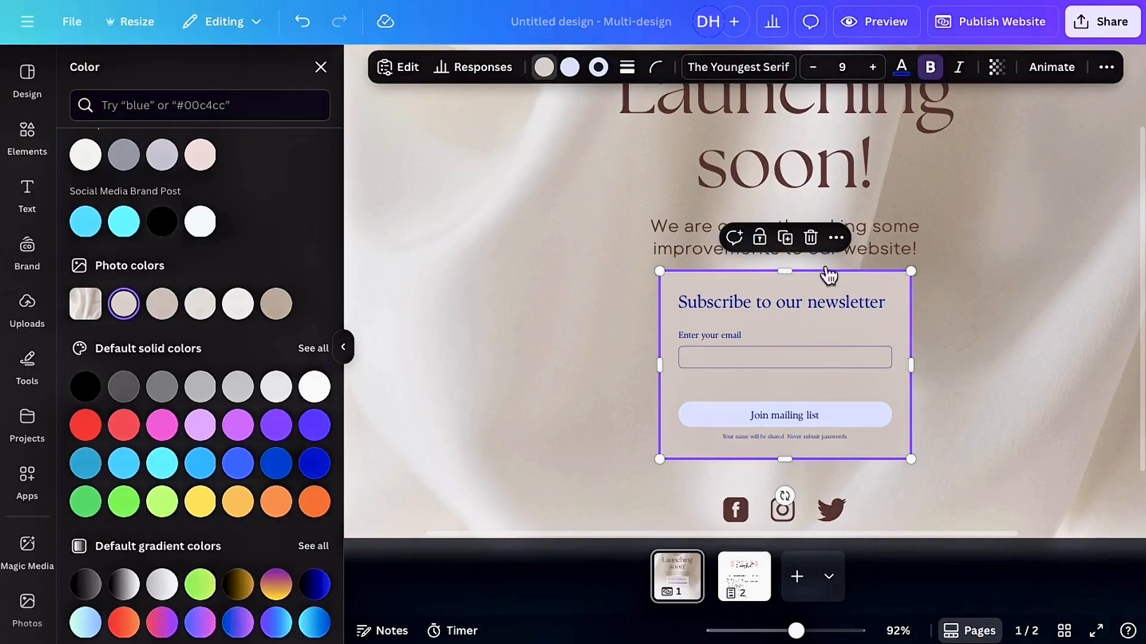
Set the form's button color to the taupe photo color and its stroke color to the reddish-brown document color
{"action": "left_click", "coordinate": [569, 67]}
{"action": "left_click", "coordinate": [276, 198]}
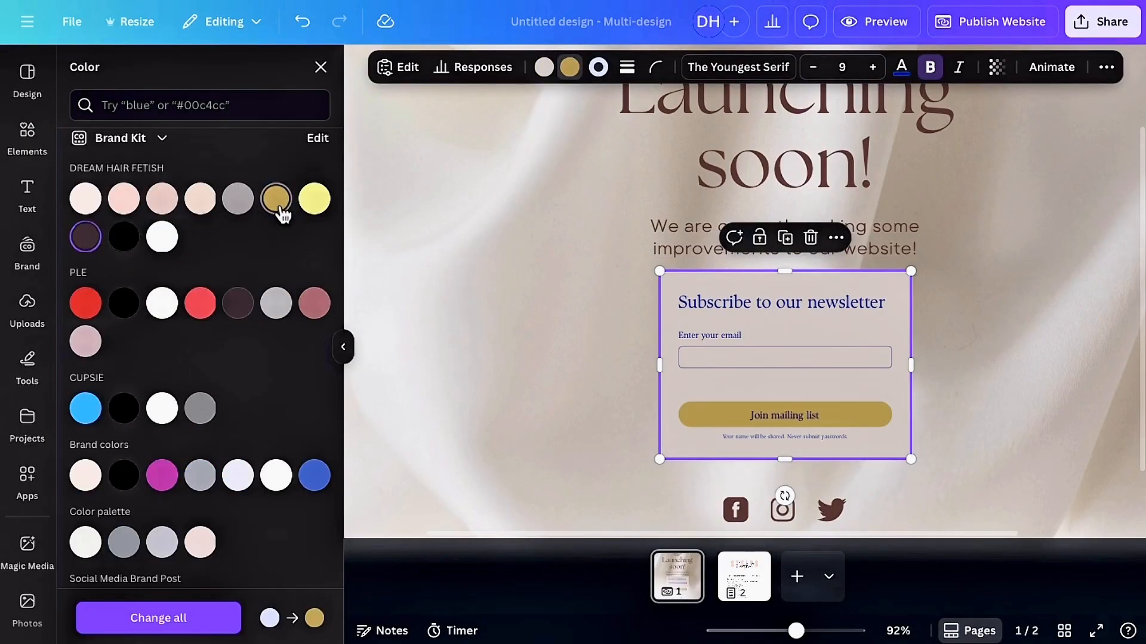
{"action": "scroll", "coordinate": [152, 334], "scroll_direction": "down", "scroll_amount": 10}
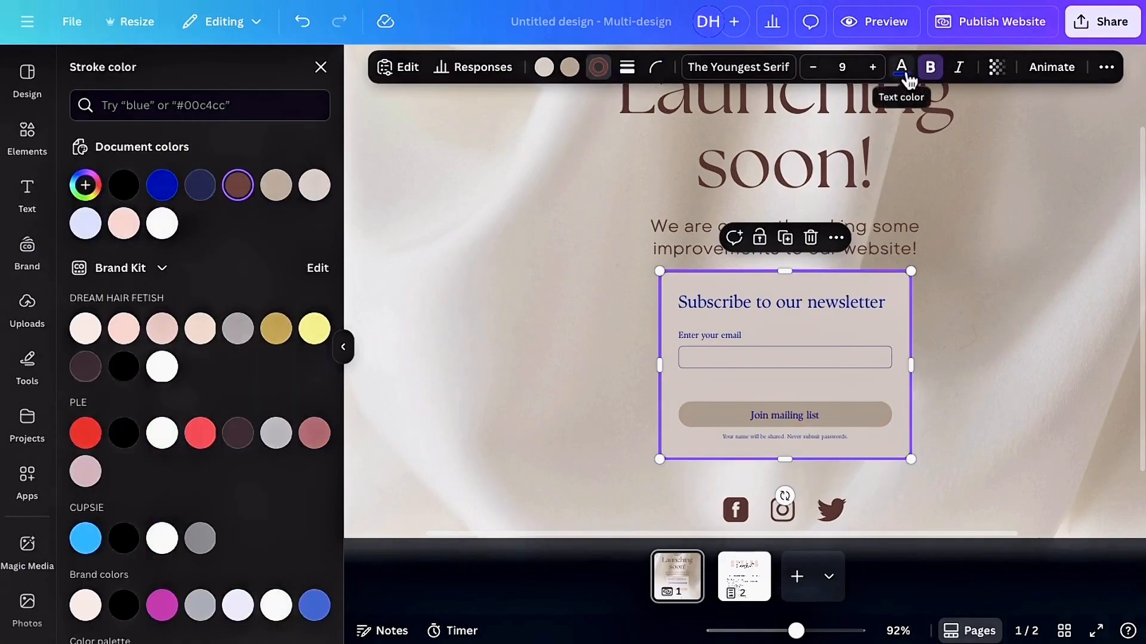
Set the form's text color to the reddish-brown document color
{"action": "left_click", "coordinate": [906, 74]}
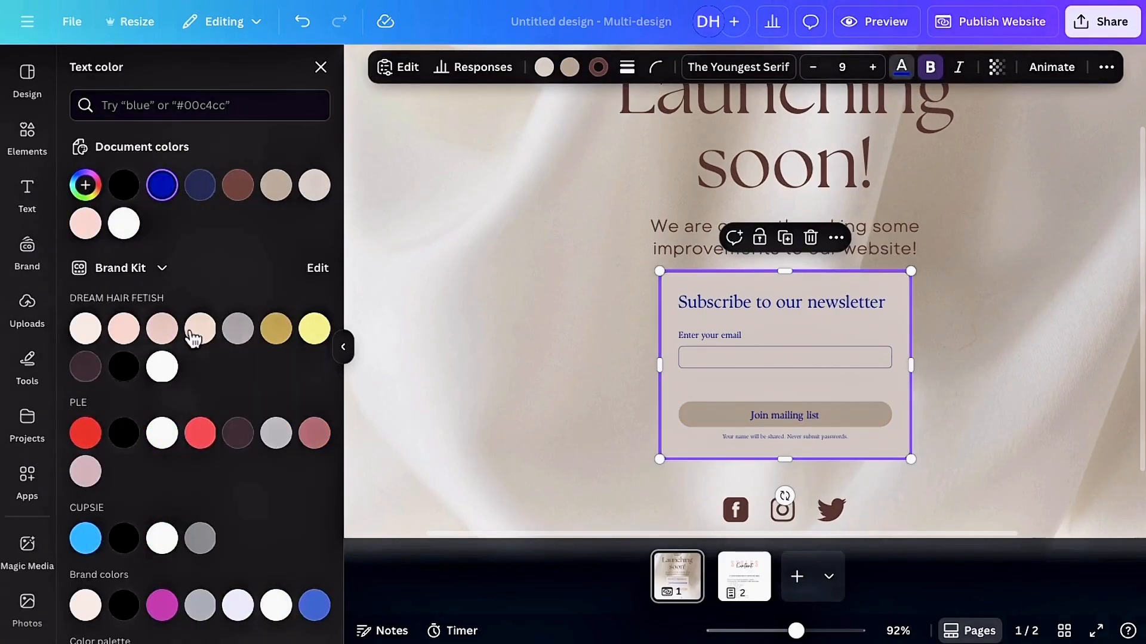
{"action": "left_click", "coordinate": [127, 370]}
{"action": "left_click", "coordinate": [254, 191]}
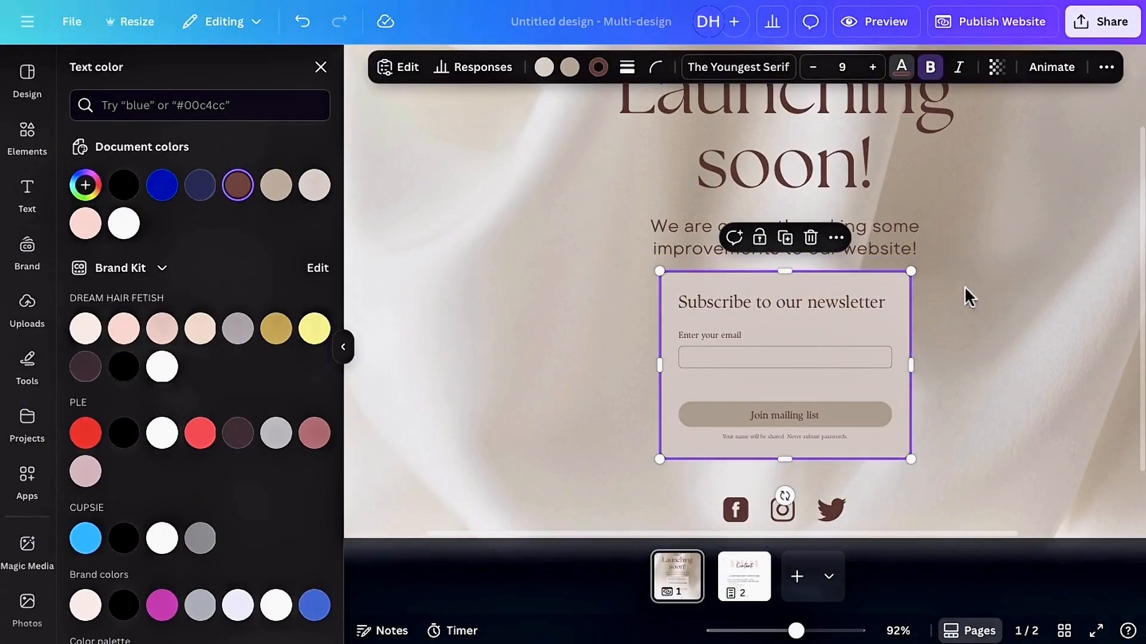
Enlarge the newsletter form slightly and re-center it between the tagline and the social icons
{"action": "left_click_drag", "start_coordinate": [914, 460], "coordinate": [913, 462]}
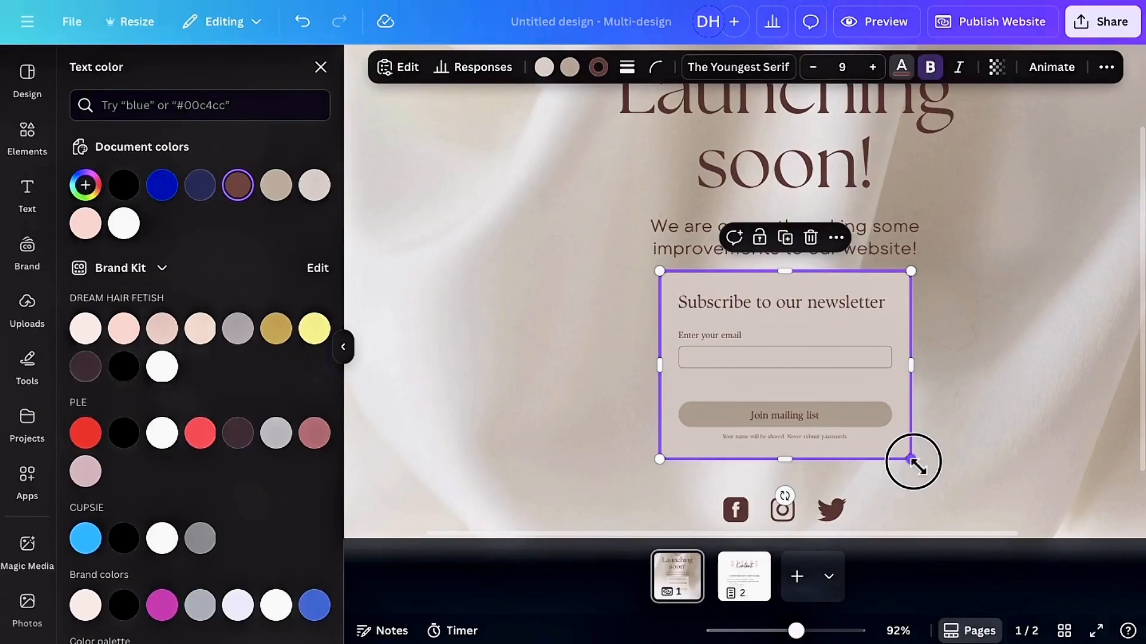
{"action": "left_click_drag", "start_coordinate": [913, 462], "coordinate": [933, 488]}
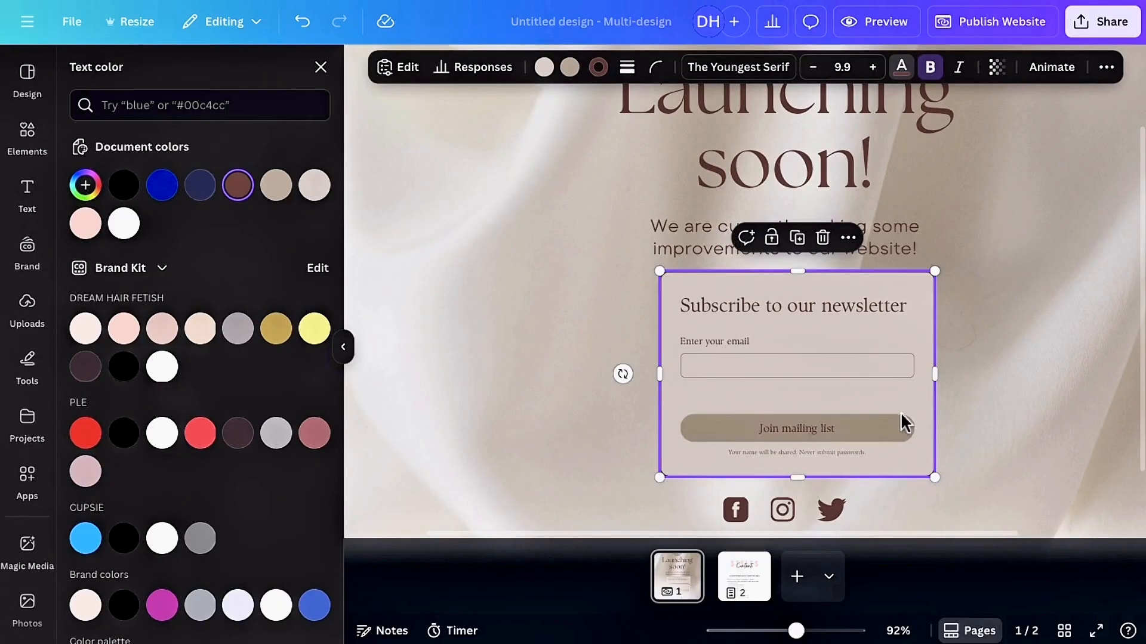
{"action": "left_click", "coordinate": [900, 417]}
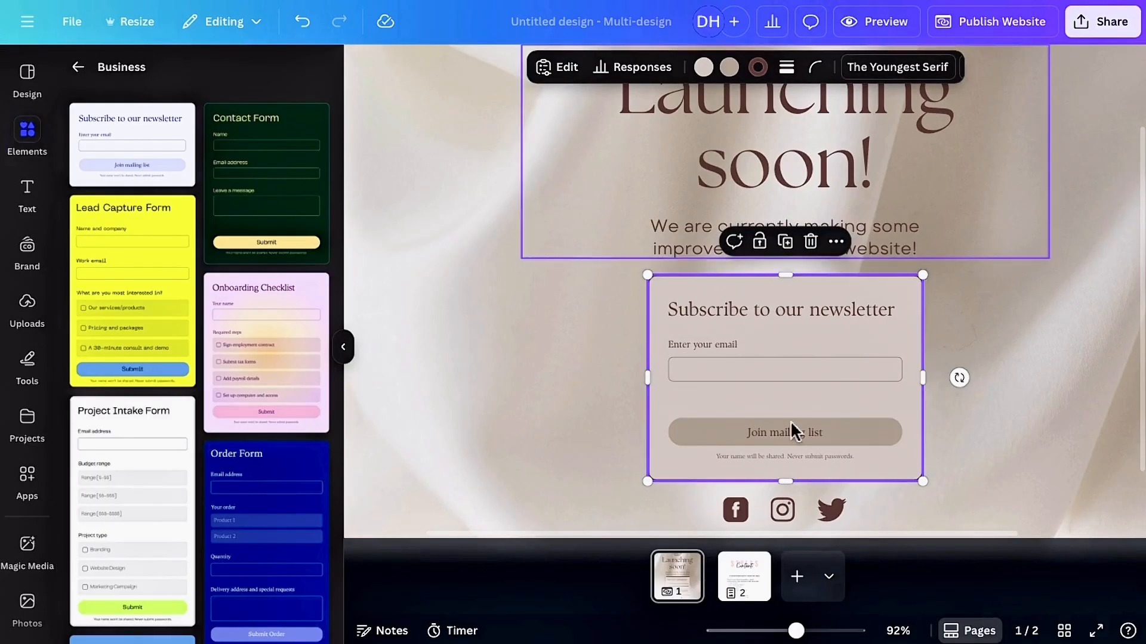
Add a short answer question labeled "Name" to the newsletter form
{"action": "left_click", "coordinate": [404, 67]}
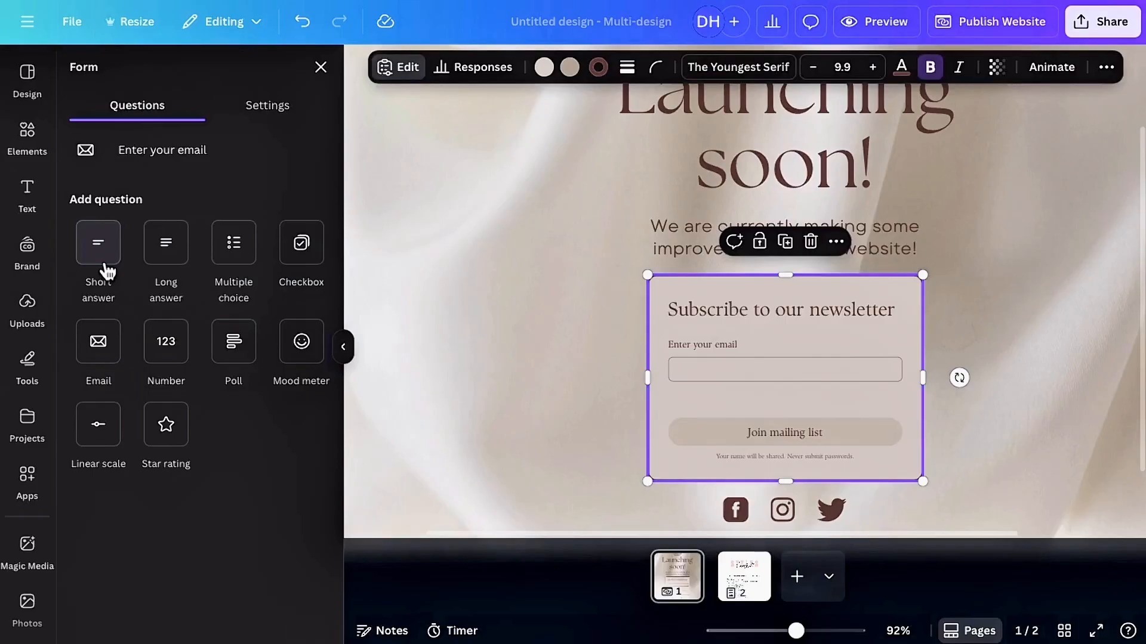
{"action": "left_click", "coordinate": [105, 273]}
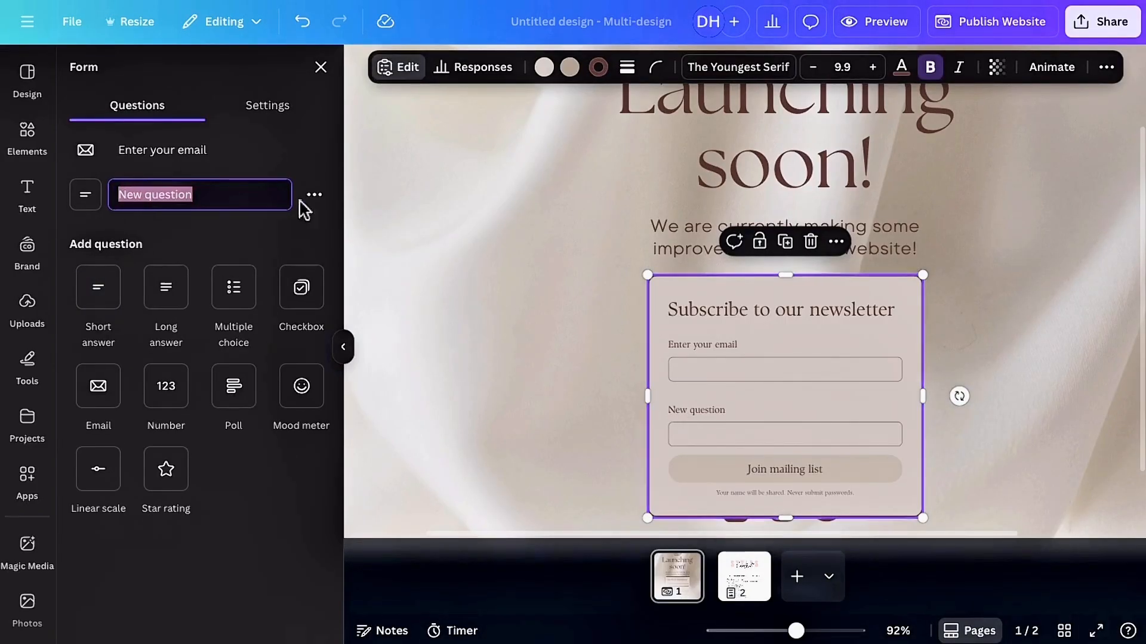
{"action": "type", "text": "Name"}
{"action": "left_click", "coordinate": [264, 232]}
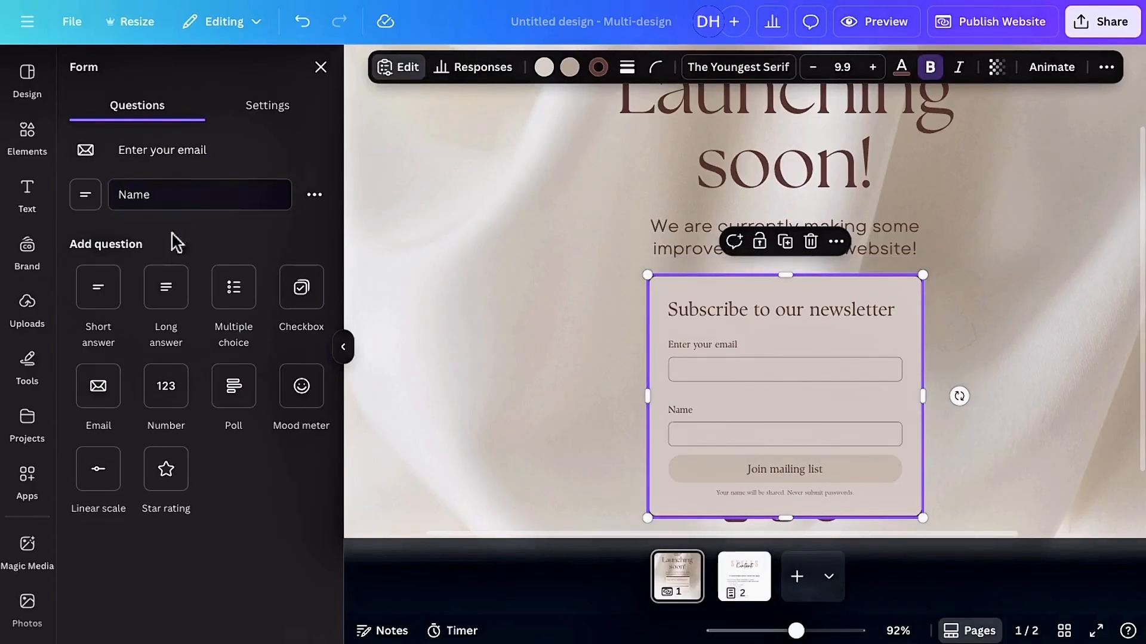
Make both the "Name" and "Enter your email" questions required
{"action": "left_click", "coordinate": [322, 202]}
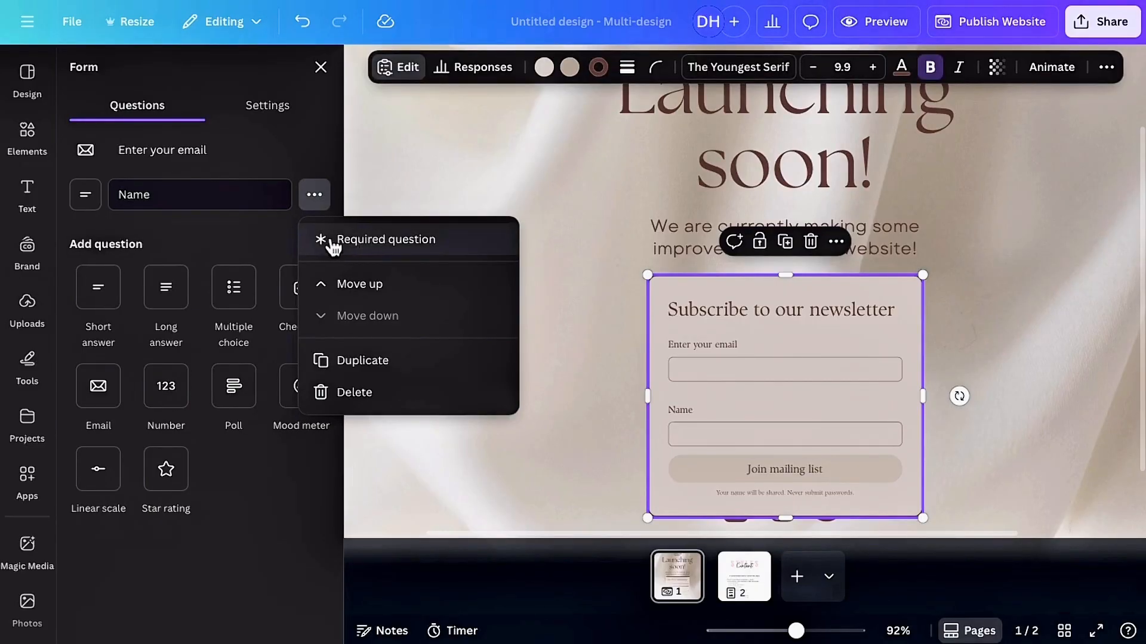
{"action": "left_click", "coordinate": [369, 245]}
{"action": "left_click", "coordinate": [315, 154]}
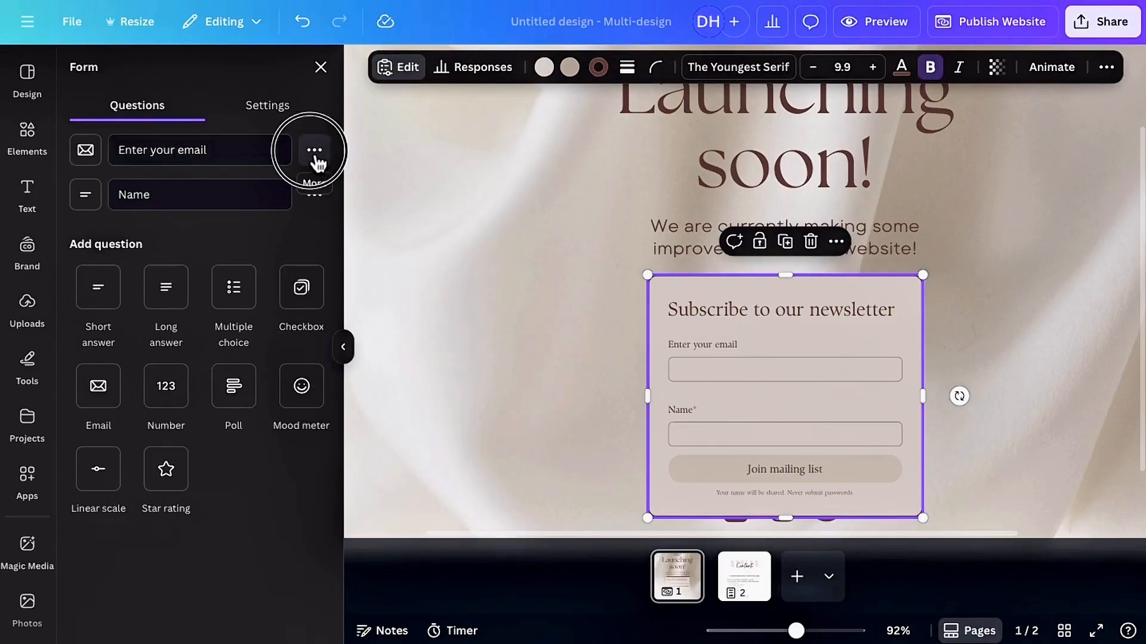
{"action": "left_click", "coordinate": [362, 202]}
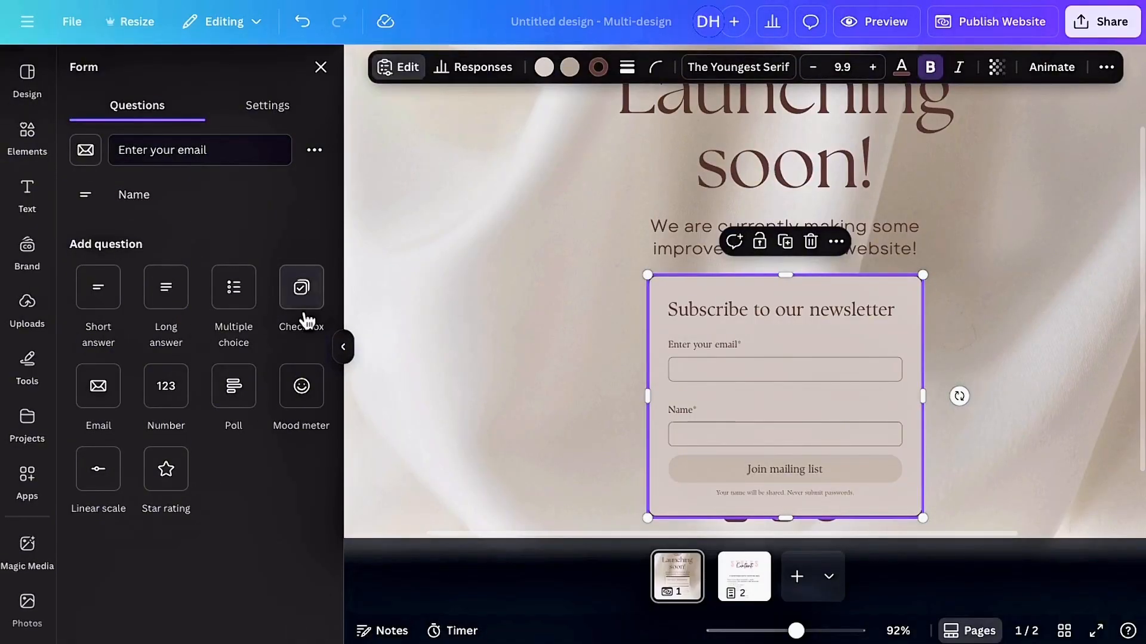
{"action": "left_click", "coordinate": [300, 411]}
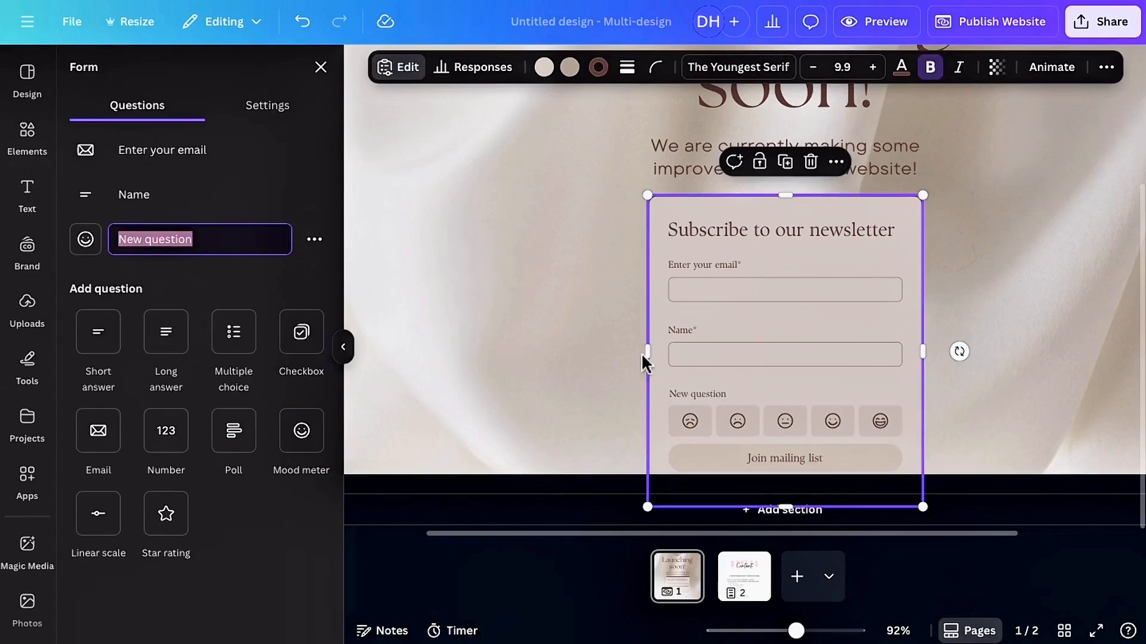
{"action": "left_click", "coordinate": [316, 245]}
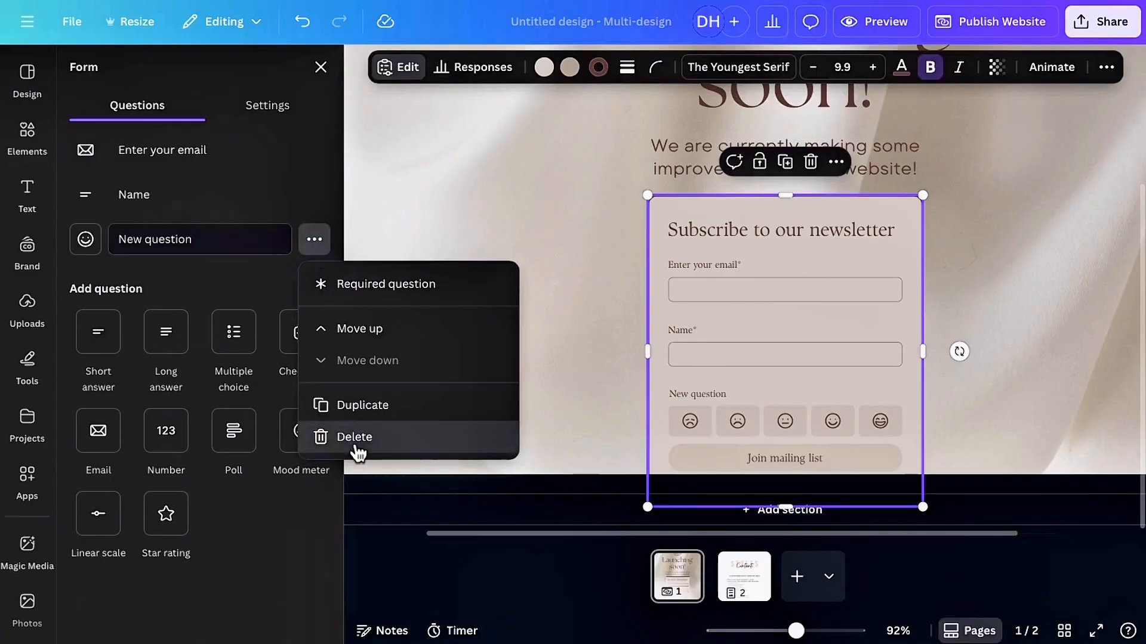
{"action": "left_click", "coordinate": [357, 447]}
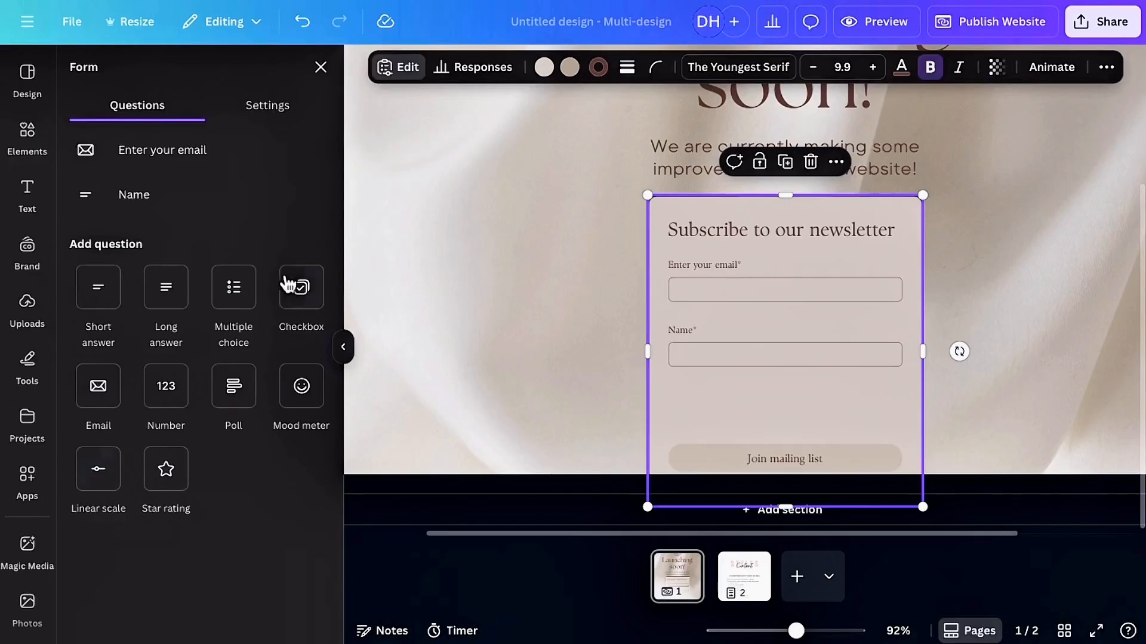
{"action": "left_click_drag", "start_coordinate": [788, 507], "coordinate": [785, 448]}
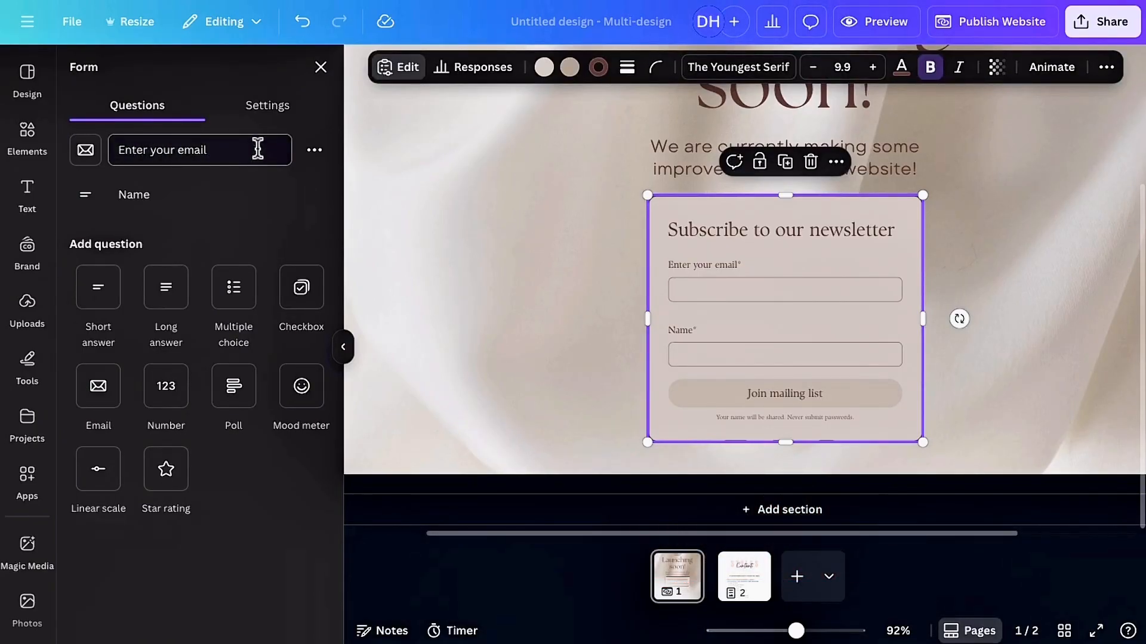
Shorten the newsletter form's header text to "Subscribe", keeping the header shown
{"action": "left_click", "coordinate": [278, 114]}
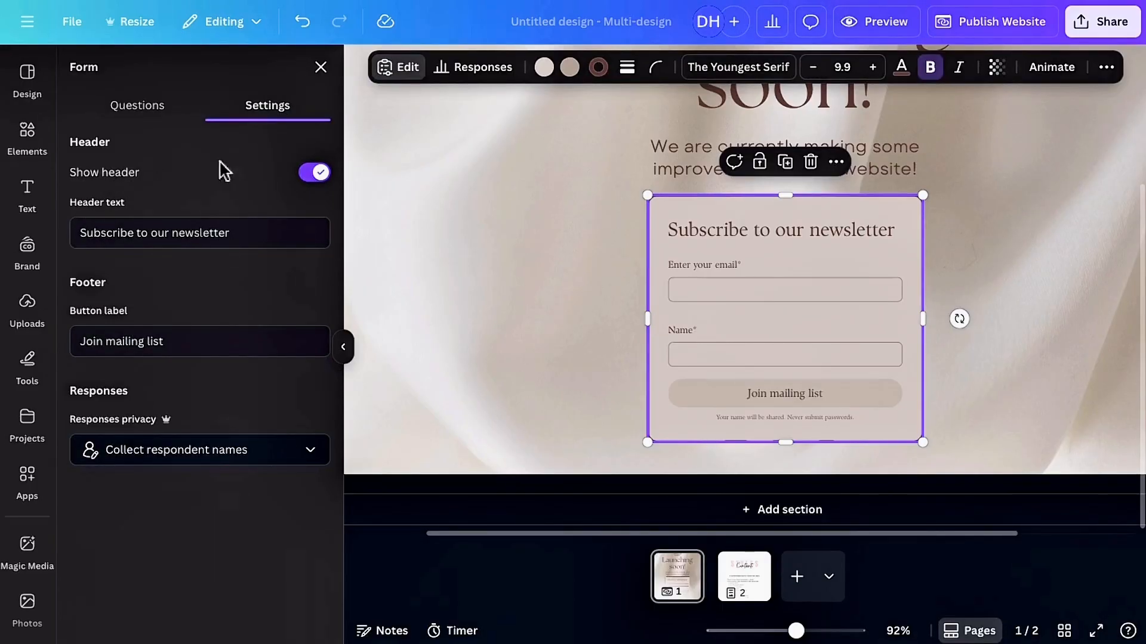
{"action": "left_click", "coordinate": [324, 174]}
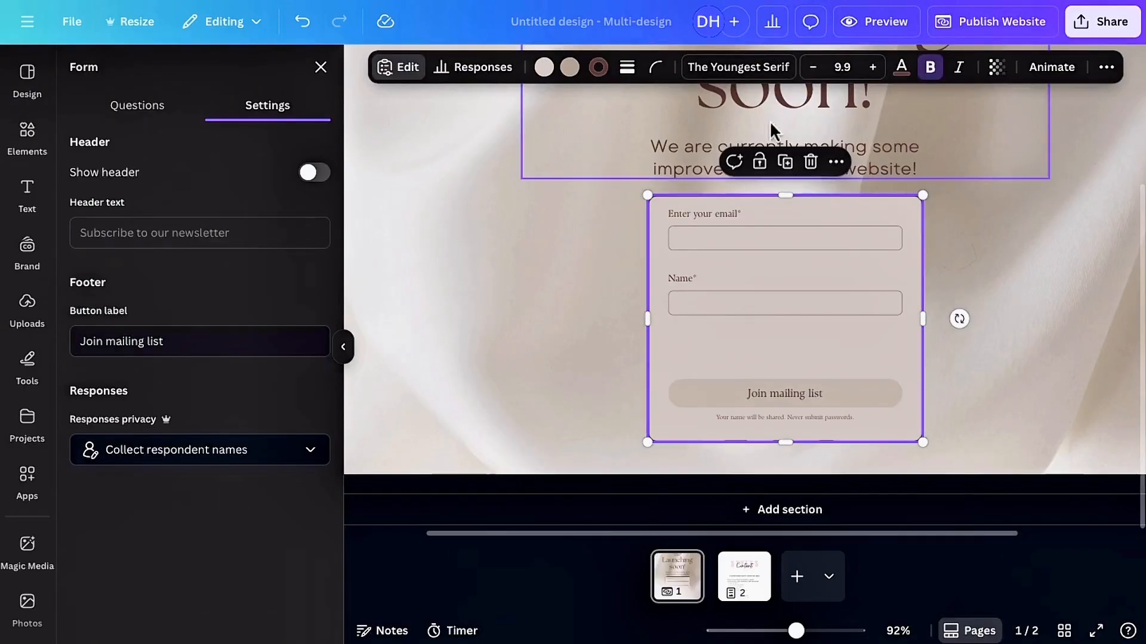
{"action": "left_click", "coordinate": [314, 174]}
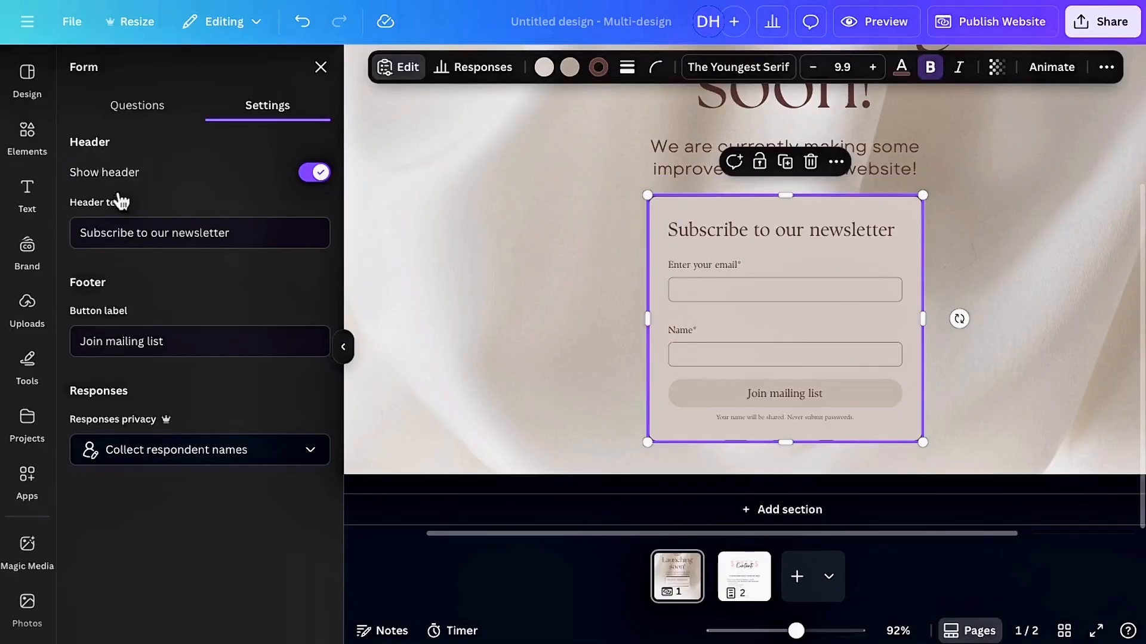
{"action": "left_click", "coordinate": [110, 232]}
{"action": "key", "text": "BackSpace"}
{"action": "key", "text": "BackSpace"}
{"action": "key", "text": "BackSpace"}
{"action": "key", "text": "BackSpace"}
{"action": "key", "text": "BackSpace"}
{"action": "key", "text": "BackSpace"}
{"action": "key", "text": "BackSpace"}
{"action": "key", "text": "BackSpace"}
{"action": "key", "text": "BackSpace"}
{"action": "key", "text": "BackSpace"}
{"action": "key", "text": "BackSpace"}
{"action": "key", "text": "BackSpace"}
{"action": "key", "text": "BackSpace"}
{"action": "key", "text": "BackSpace"}
{"action": "key", "text": "BackSpace"}
{"action": "key", "text": "BackSpace"}
{"action": "key", "text": "BackSpace"}
{"action": "key", "text": "BackSpace"}
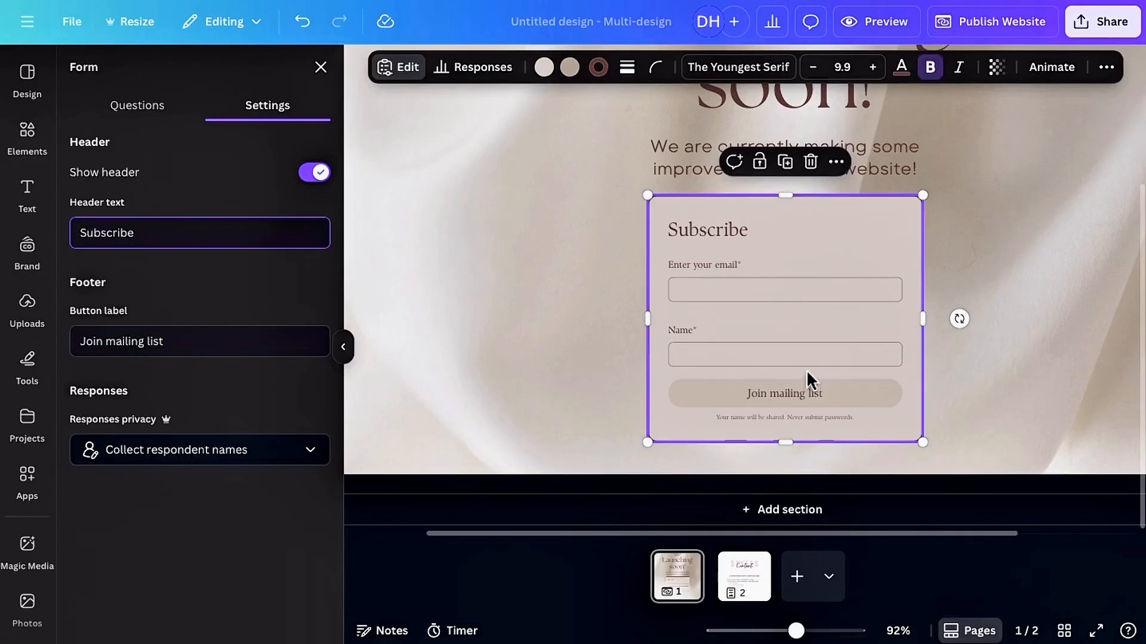
Shorten the form's button label to "Join" and finish editing the form
{"action": "double_click", "coordinate": [163, 341]}
{"action": "key", "text": "BackSpace"}
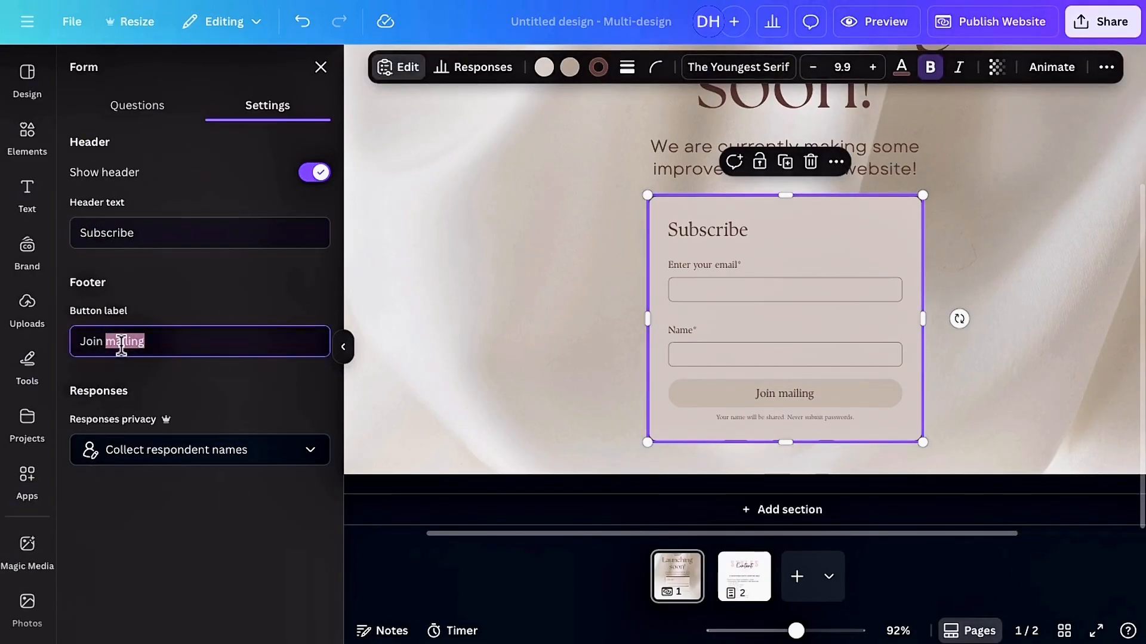
{"action": "key", "text": "BackSpace"}
{"action": "left_click", "coordinate": [165, 106]}
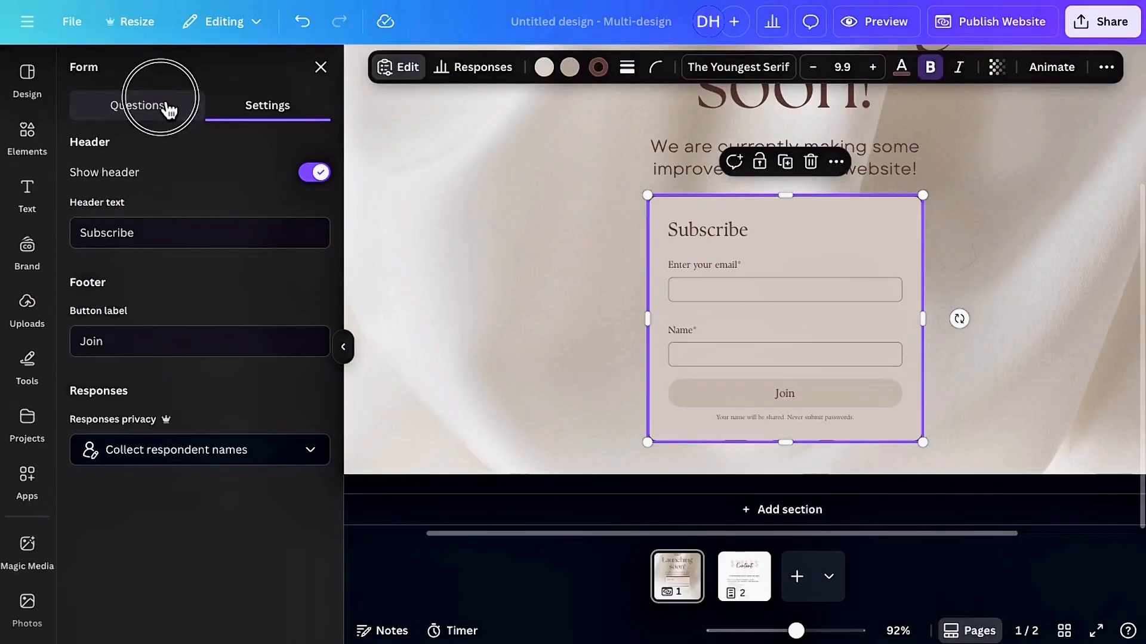
{"action": "left_click", "coordinate": [321, 67]}
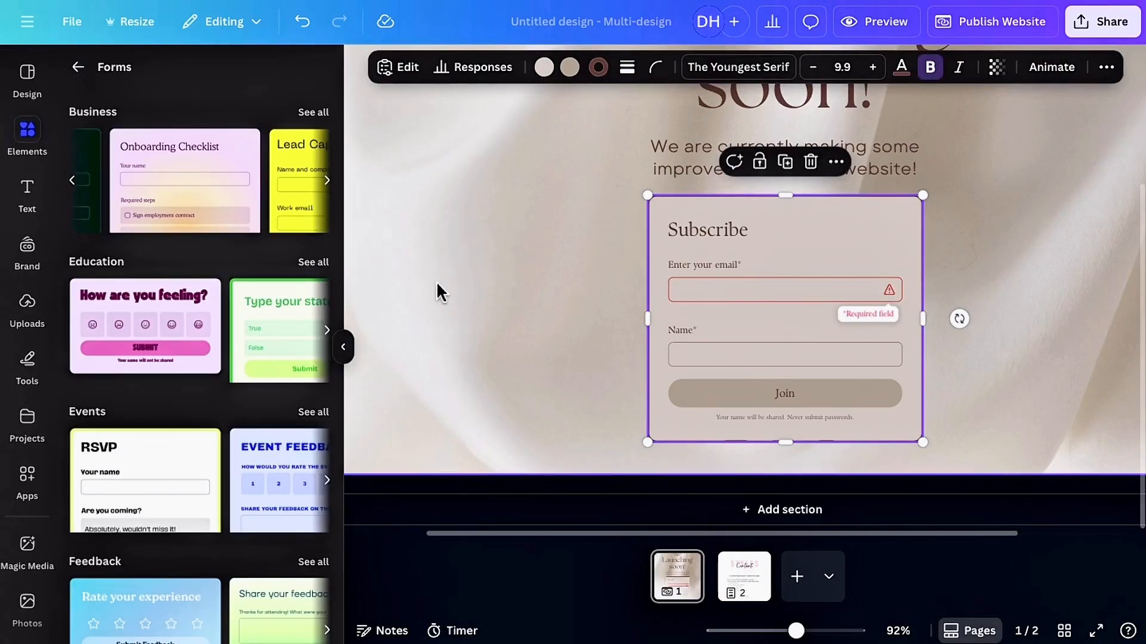
{"action": "left_click", "coordinate": [437, 292]}
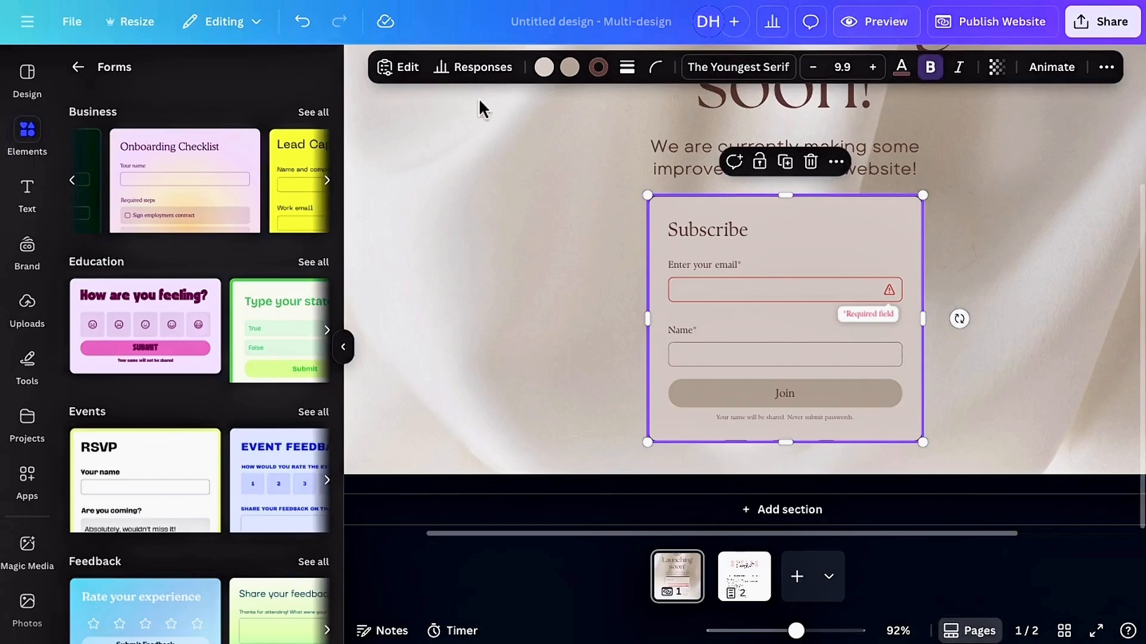
Check the form's responses and review the website publishing options, including the display format and site settings
{"action": "left_click", "coordinate": [478, 76]}
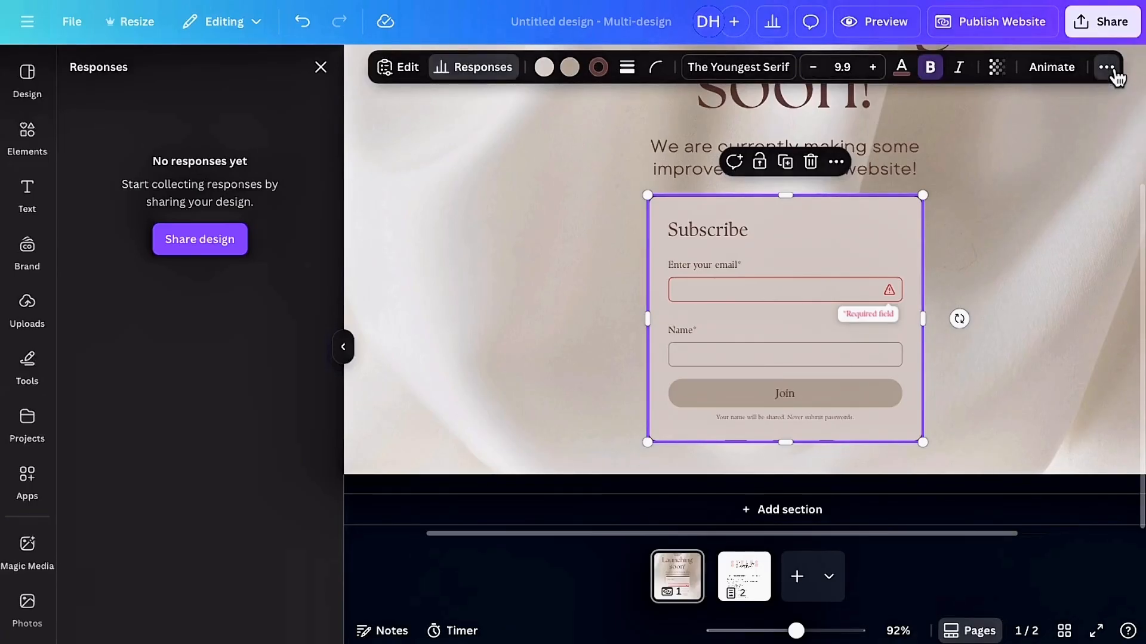
{"action": "left_click", "coordinate": [1103, 23]}
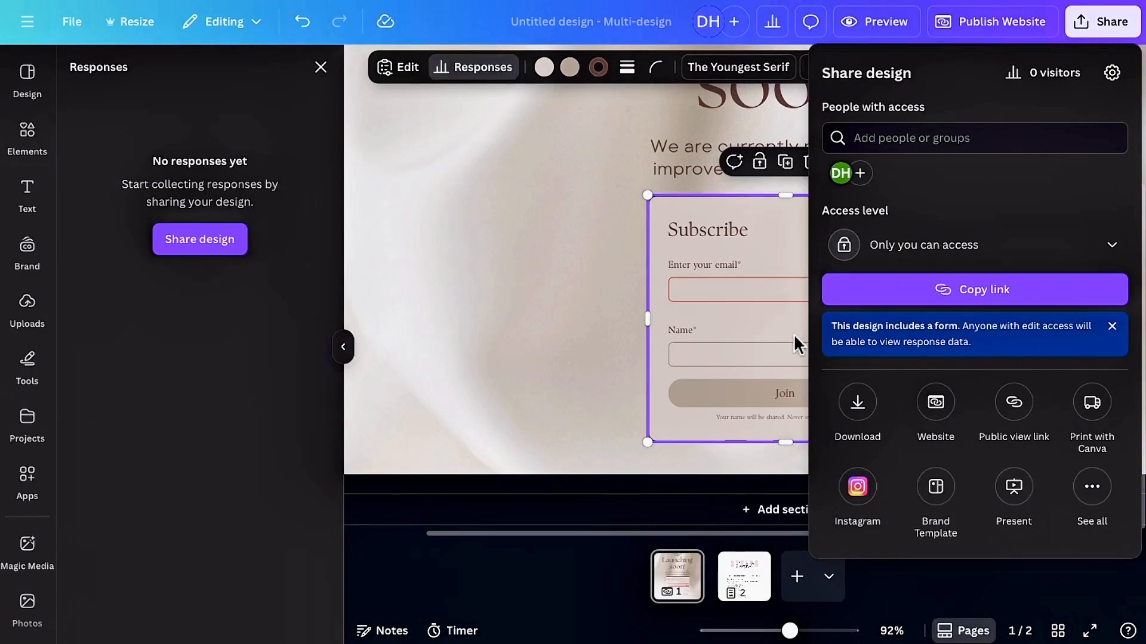
{"action": "left_click", "coordinate": [946, 415]}
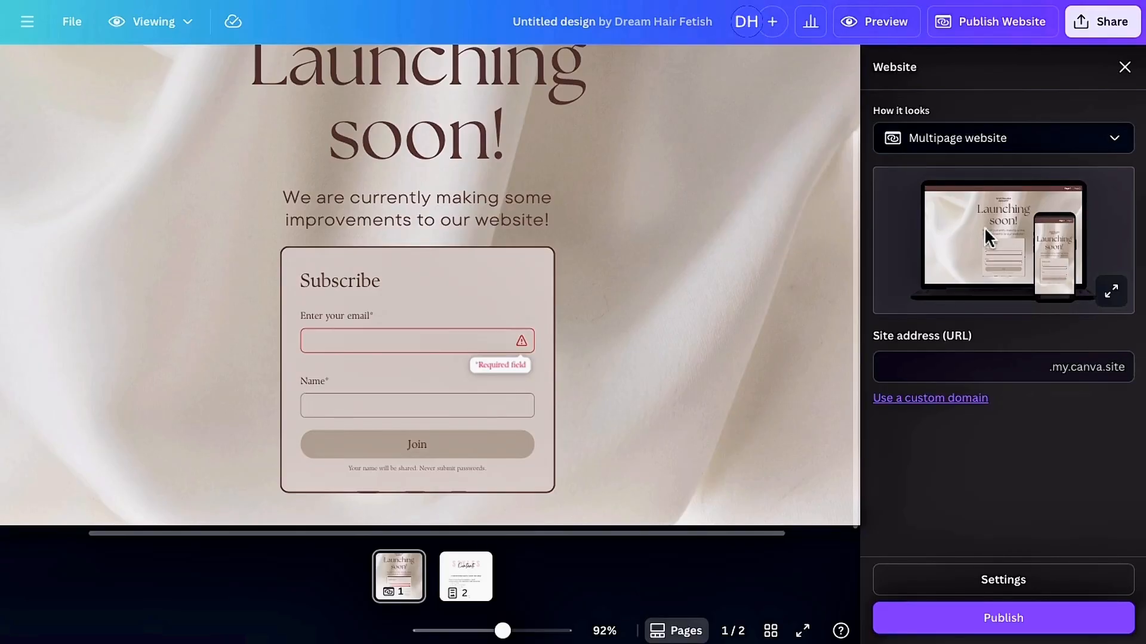
{"action": "left_click", "coordinate": [1130, 139]}
{"action": "left_click", "coordinate": [1043, 187]}
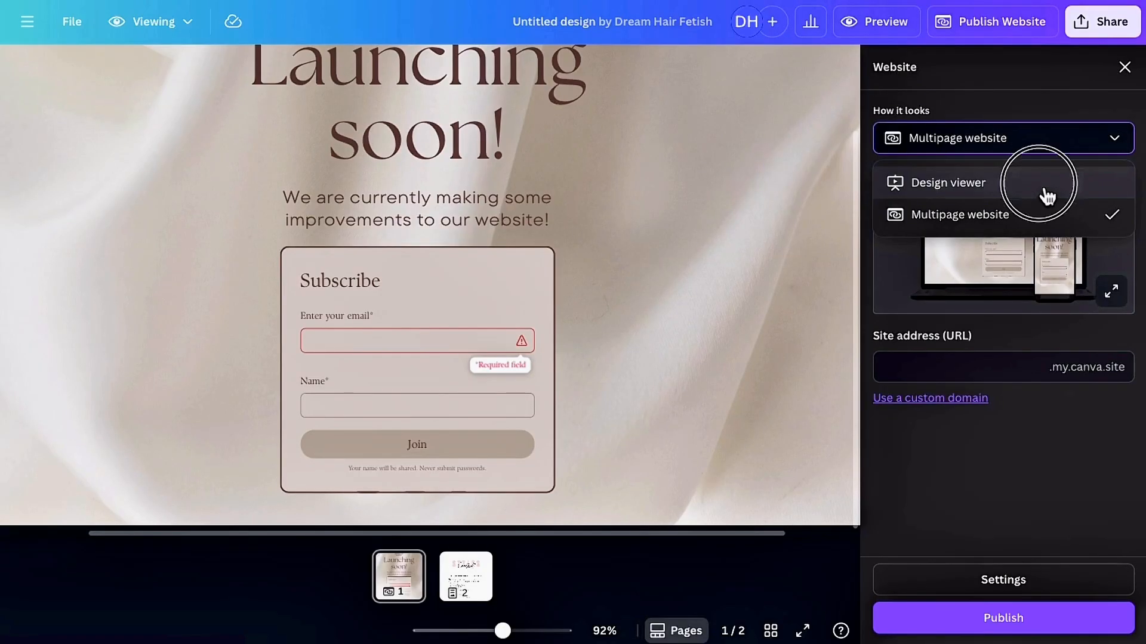
{"action": "left_click", "coordinate": [963, 586]}
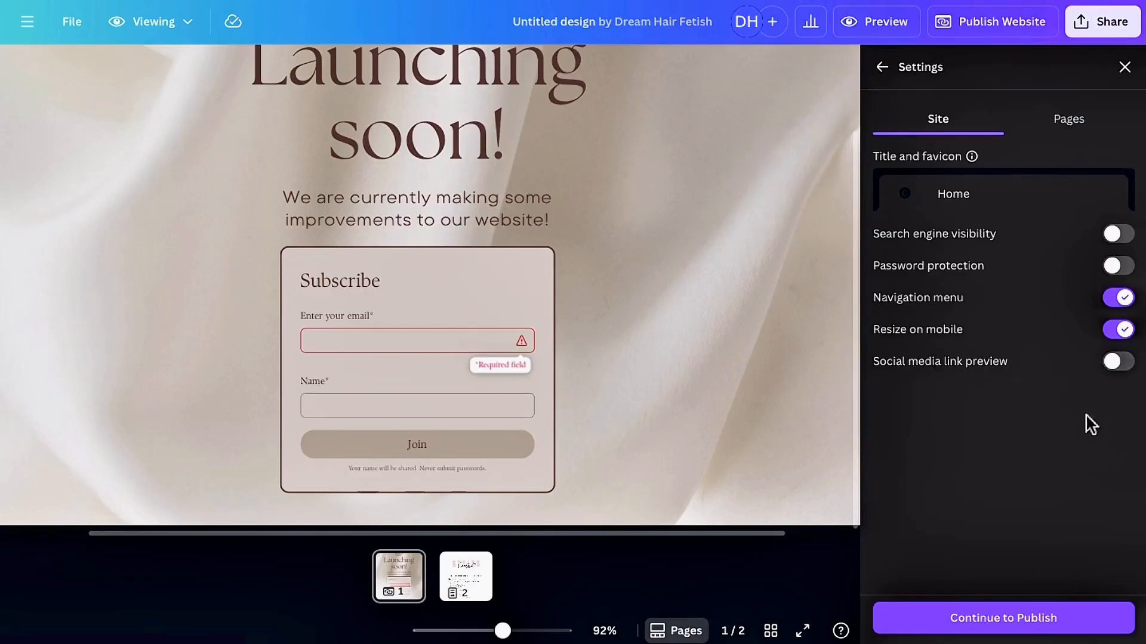
{"action": "left_click", "coordinate": [884, 70]}
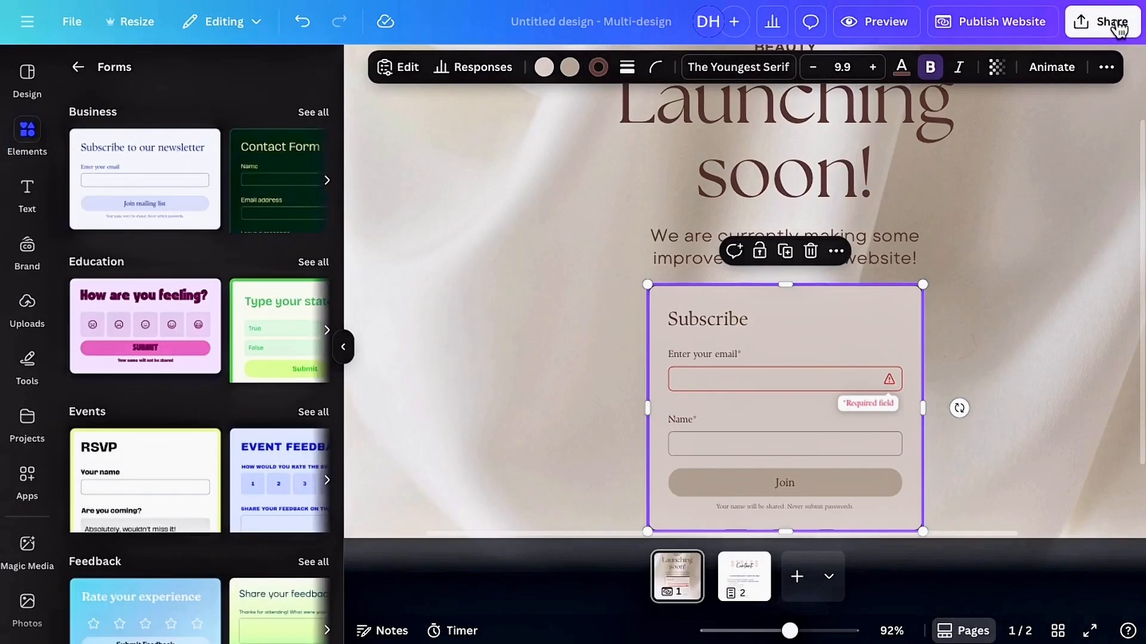
Look through all the available ways to share, save and publish the design
{"action": "left_click", "coordinate": [1099, 21]}
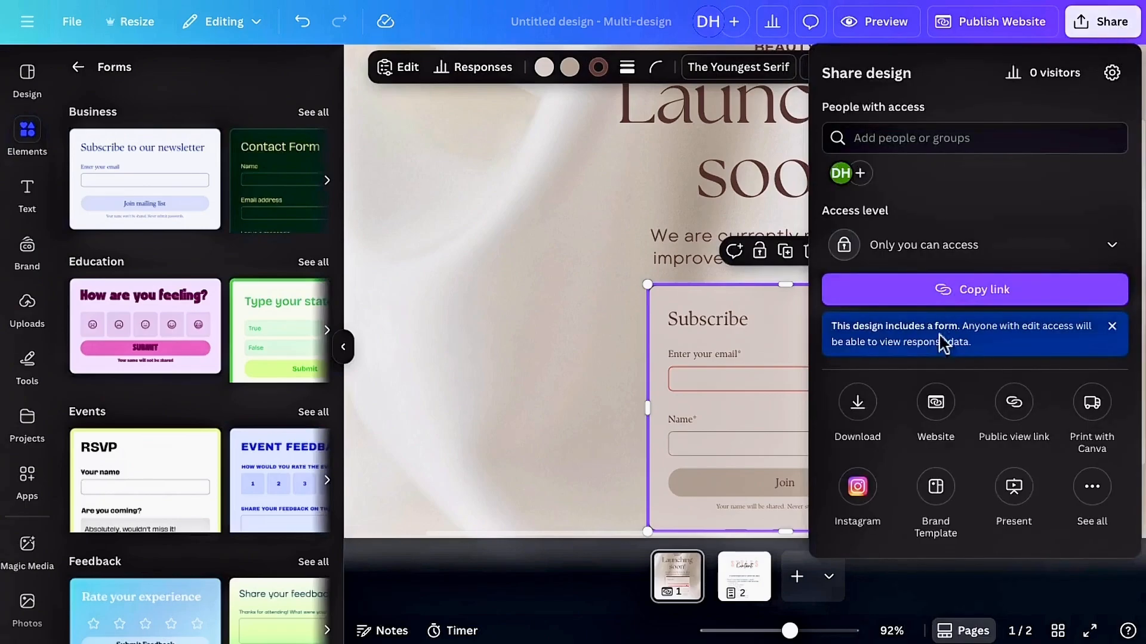
{"action": "left_click", "coordinate": [1092, 496]}
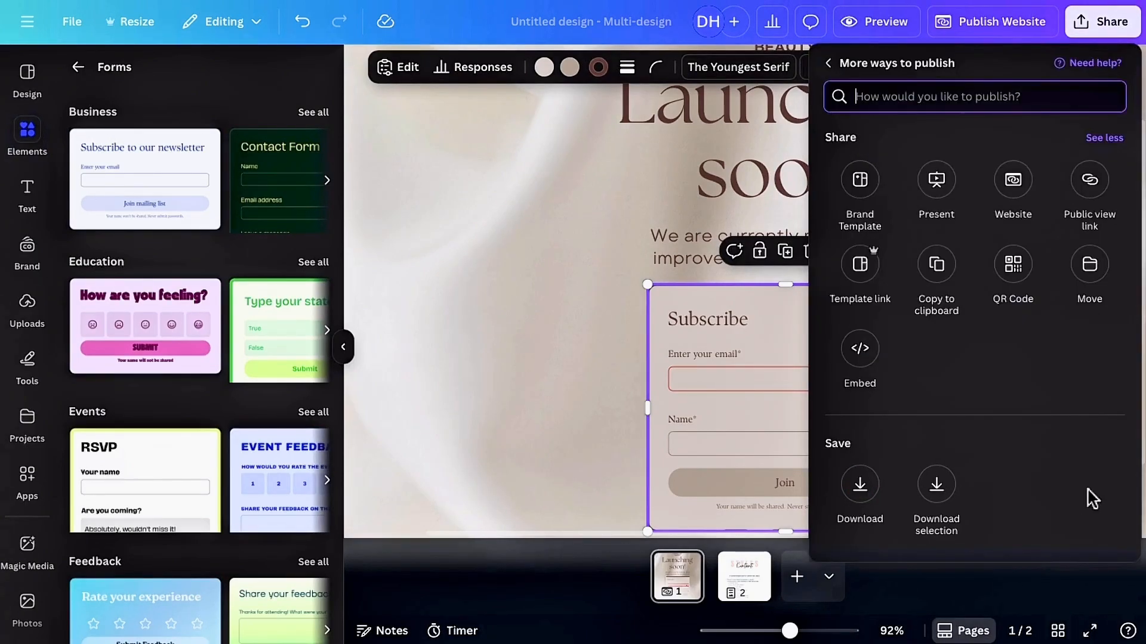
{"action": "scroll", "coordinate": [1089, 499], "scroll_direction": "down", "scroll_amount": 5}
{"action": "scroll", "coordinate": [1093, 499], "scroll_direction": "down", "scroll_amount": 1}
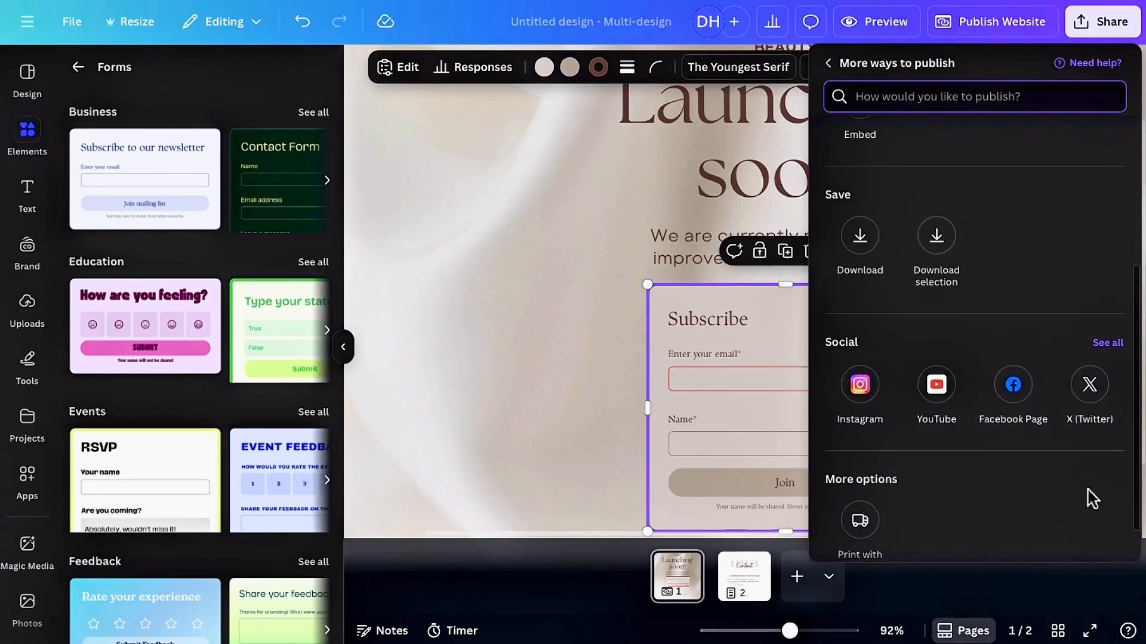
{"action": "scroll", "coordinate": [1093, 499], "scroll_direction": "up", "scroll_amount": 5}
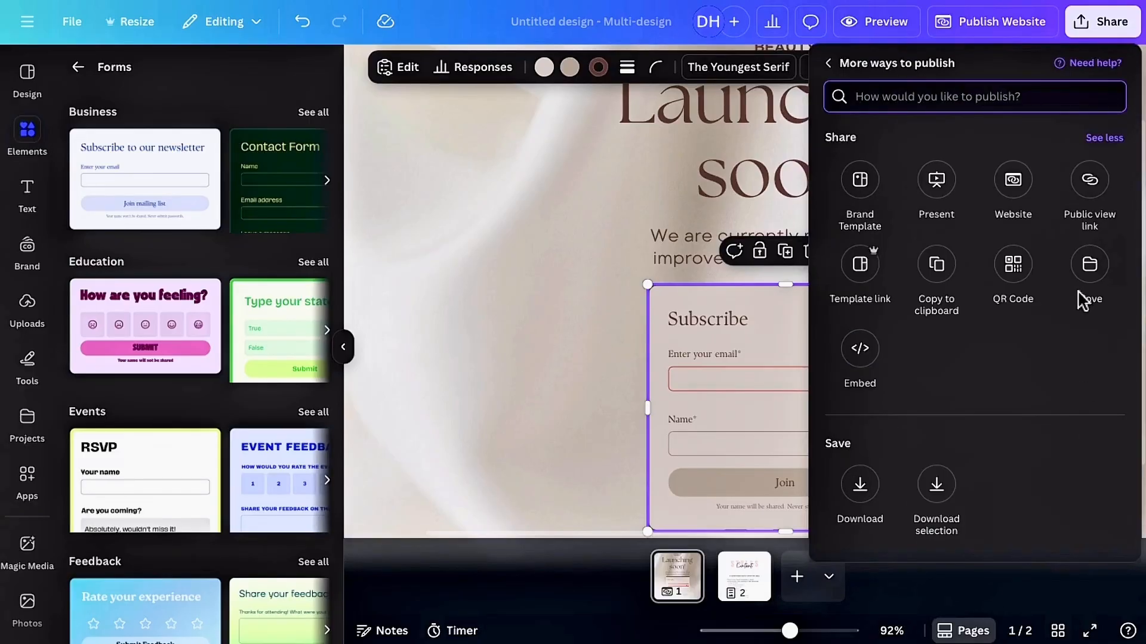
{"action": "left_click", "coordinate": [492, 234]}
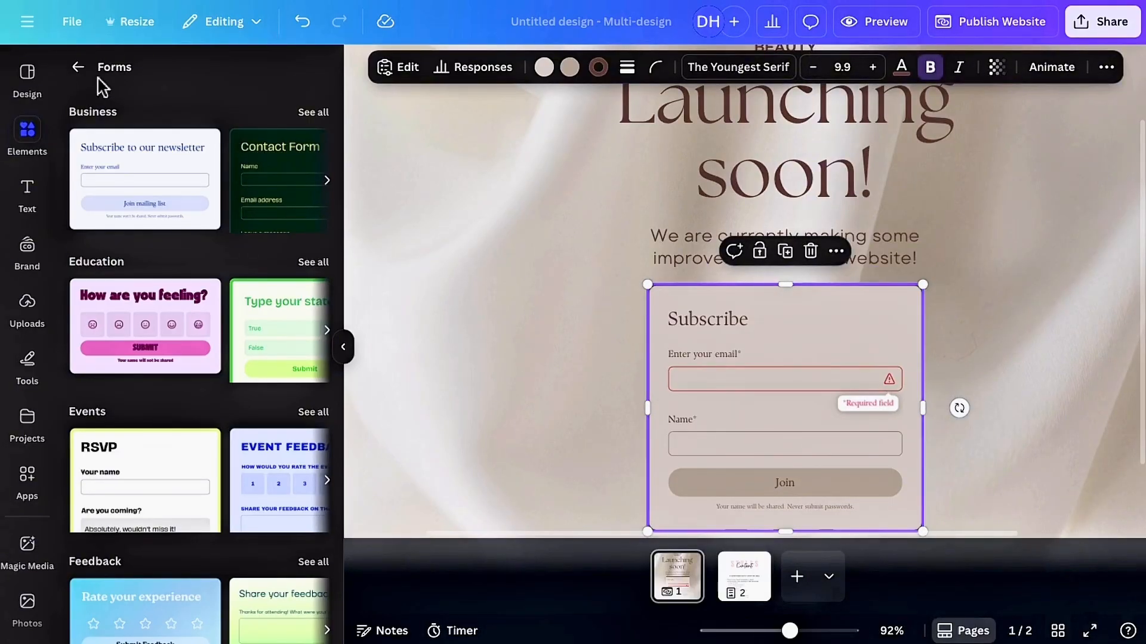
Clear the form selection and look over the launching-soon page from its heading down to the form
{"action": "left_click", "coordinate": [24, 146]}
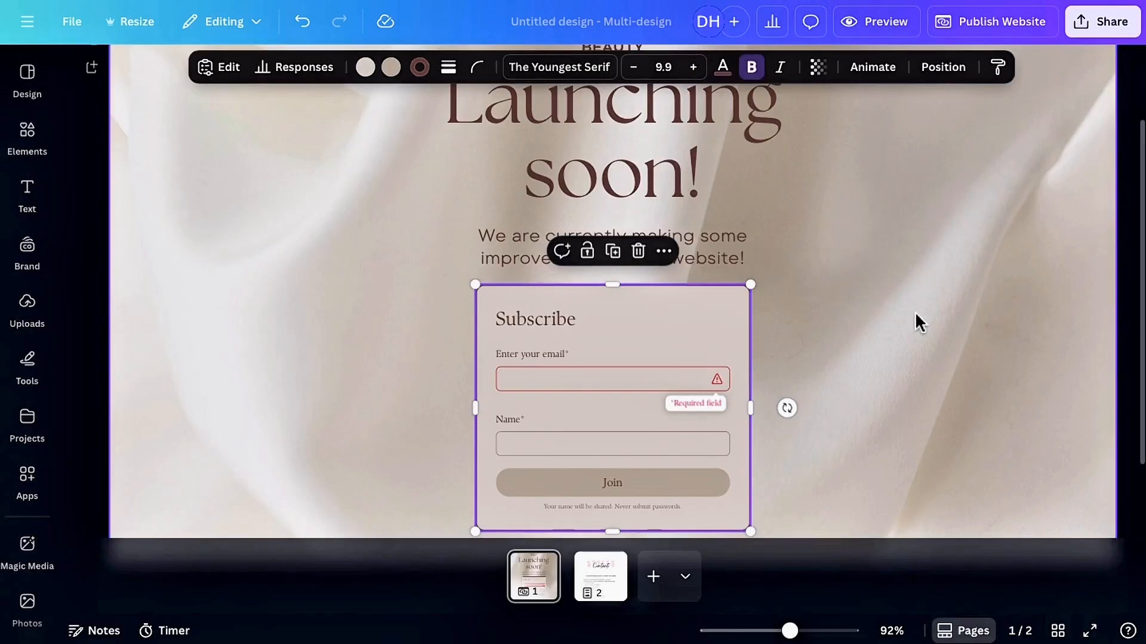
{"action": "left_click", "coordinate": [1134, 272]}
{"action": "scroll", "coordinate": [1134, 271], "scroll_direction": "up", "scroll_amount": 2}
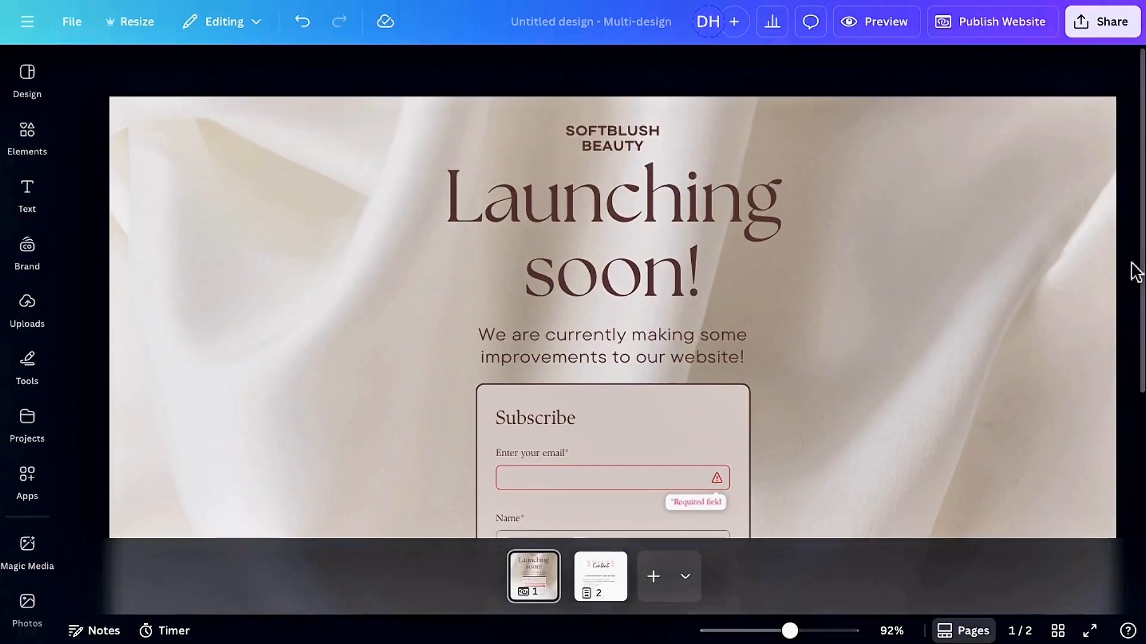
{"action": "scroll", "coordinate": [1133, 271], "scroll_direction": "down", "scroll_amount": 3}
{"action": "scroll", "coordinate": [1134, 271], "scroll_direction": "up", "scroll_amount": 2}
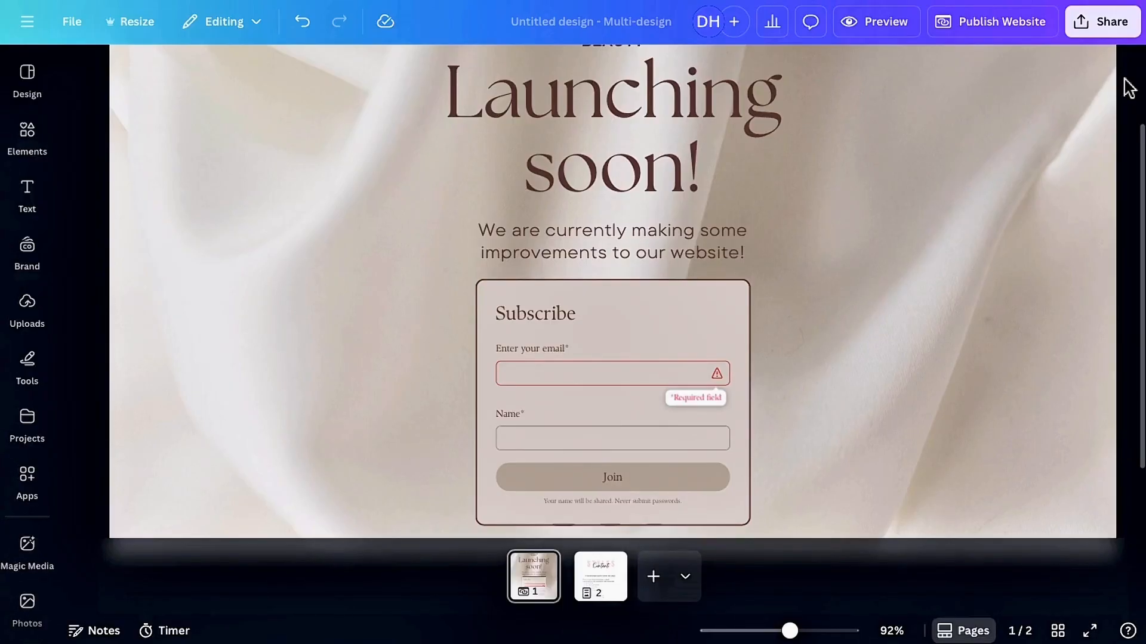
{"action": "scroll", "coordinate": [1127, 88], "scroll_direction": "up", "scroll_amount": 2}
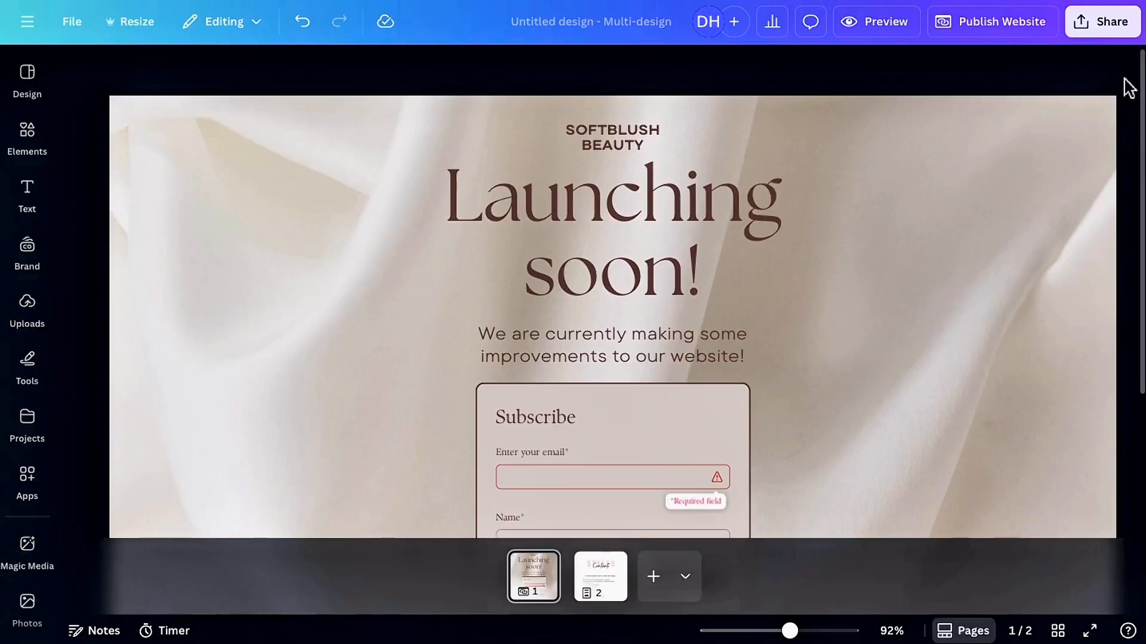
{"action": "scroll", "coordinate": [1128, 88], "scroll_direction": "down", "scroll_amount": 3}
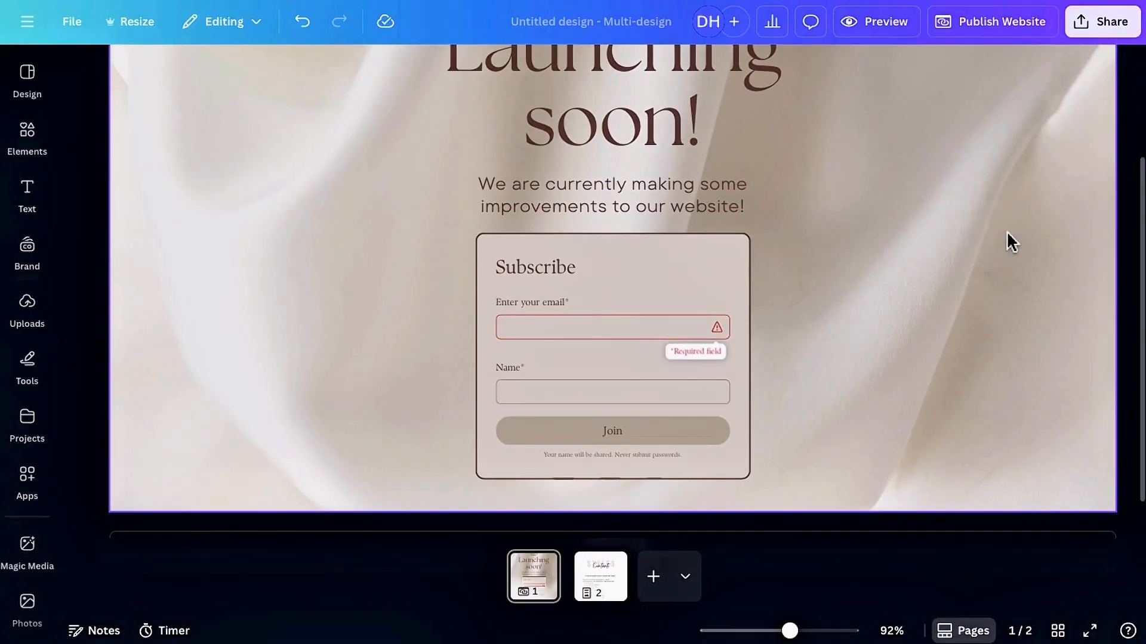